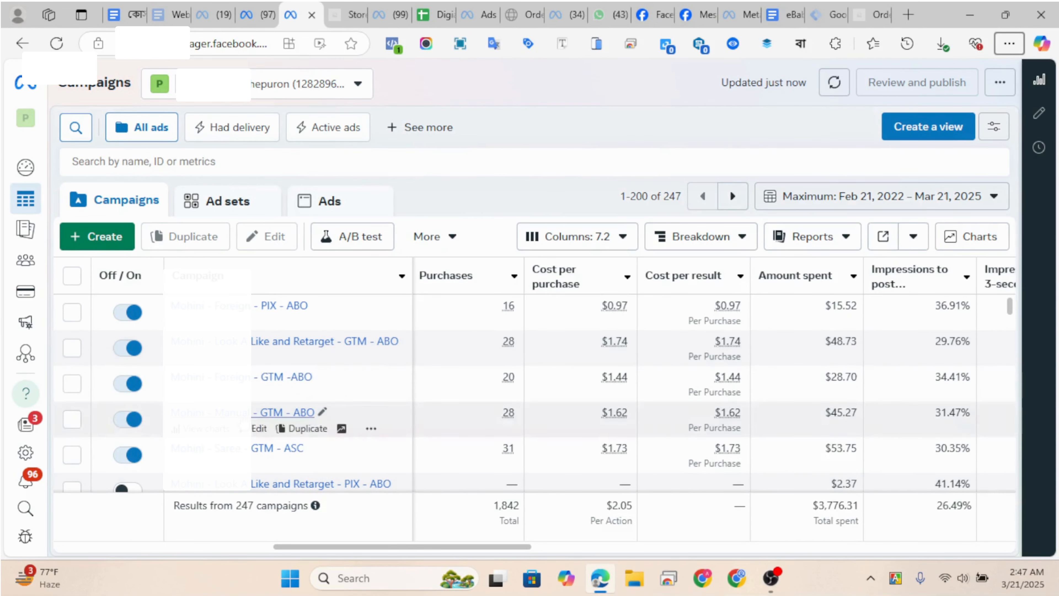
# Switch to the WooCommerce orders list and examine the most recent orders alongside the Ads Manager campaign results
pyautogui.click(868, 20)
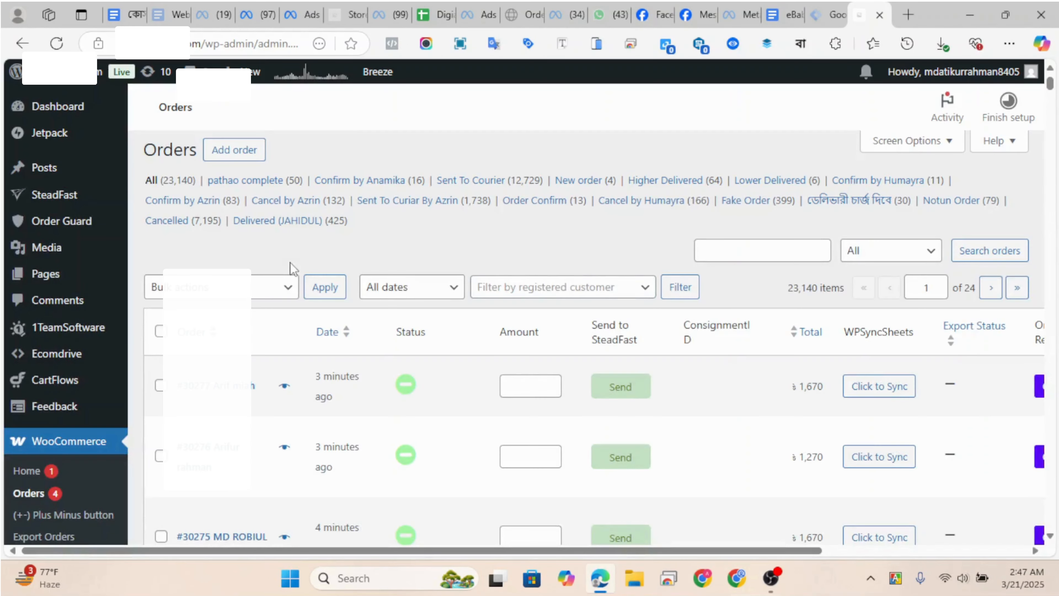
pyautogui.scroll(-7, 308, 378)
pyautogui.scroll(7, 305, 387)
pyautogui.click(291, 16)
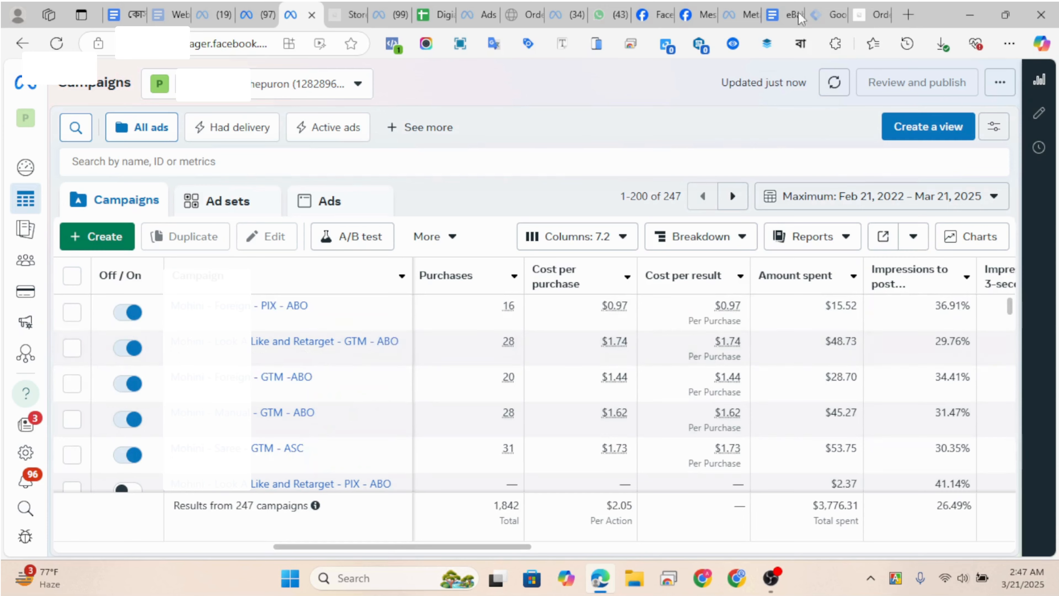
pyautogui.click(877, 14)
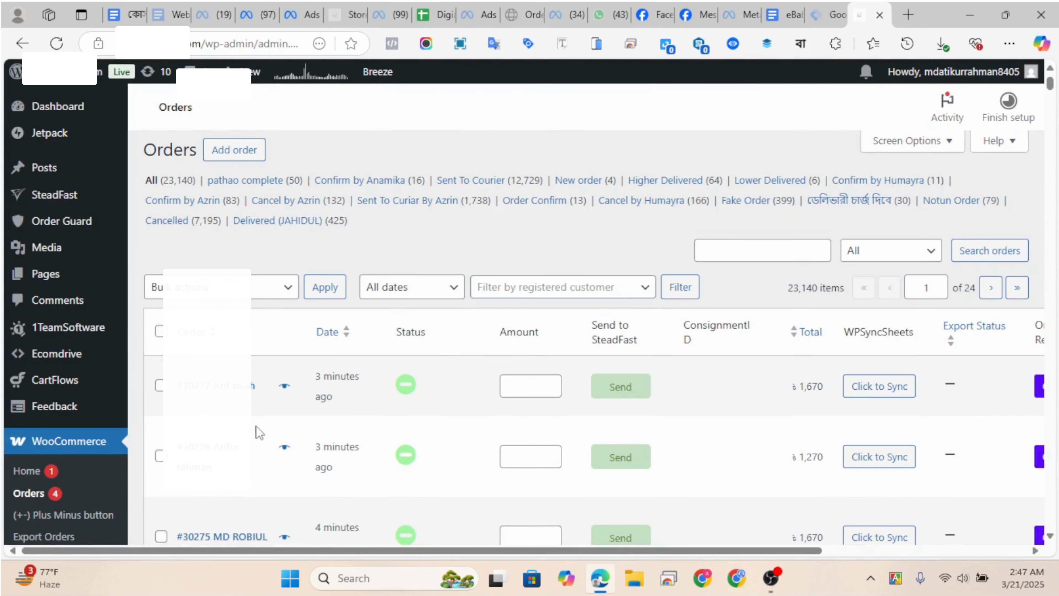
pyautogui.scroll(-2, 255, 432)
pyautogui.scroll(-5, 255, 432)
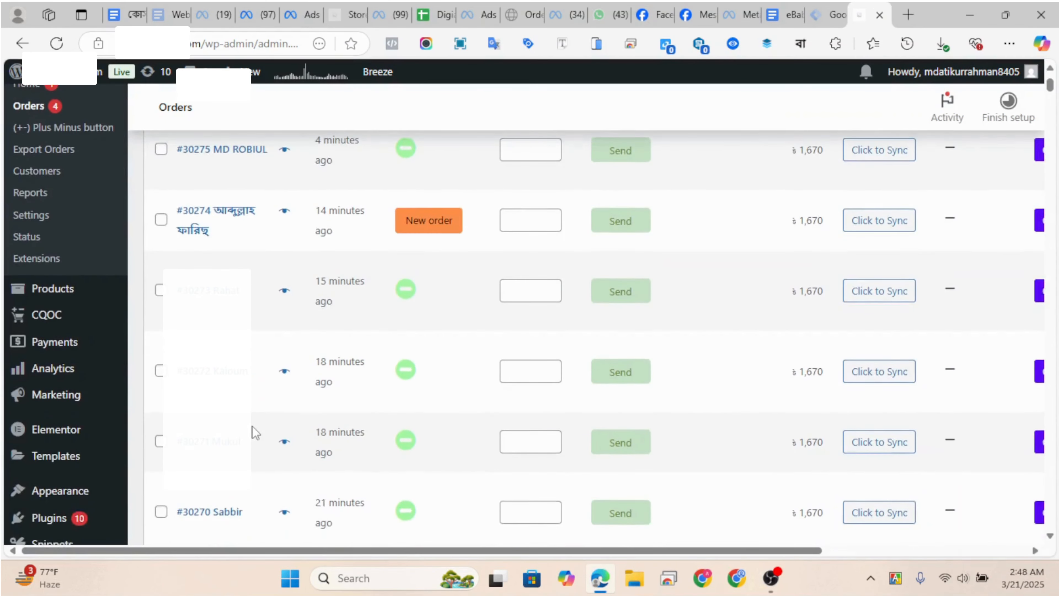
pyautogui.scroll(4, 255, 432)
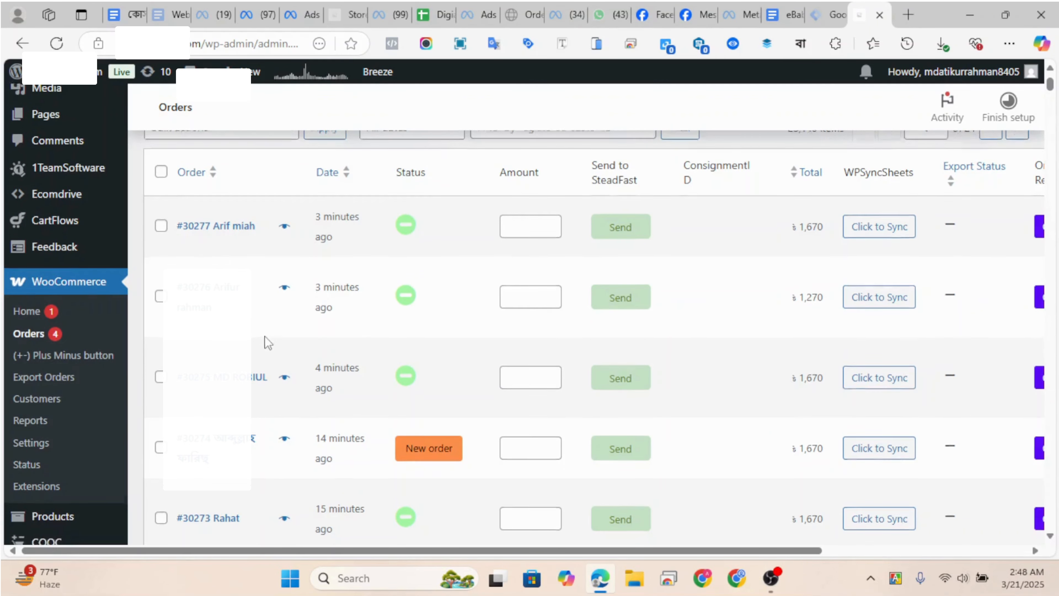
pyautogui.scroll(-3, 265, 340)
pyautogui.scroll(-2, 257, 343)
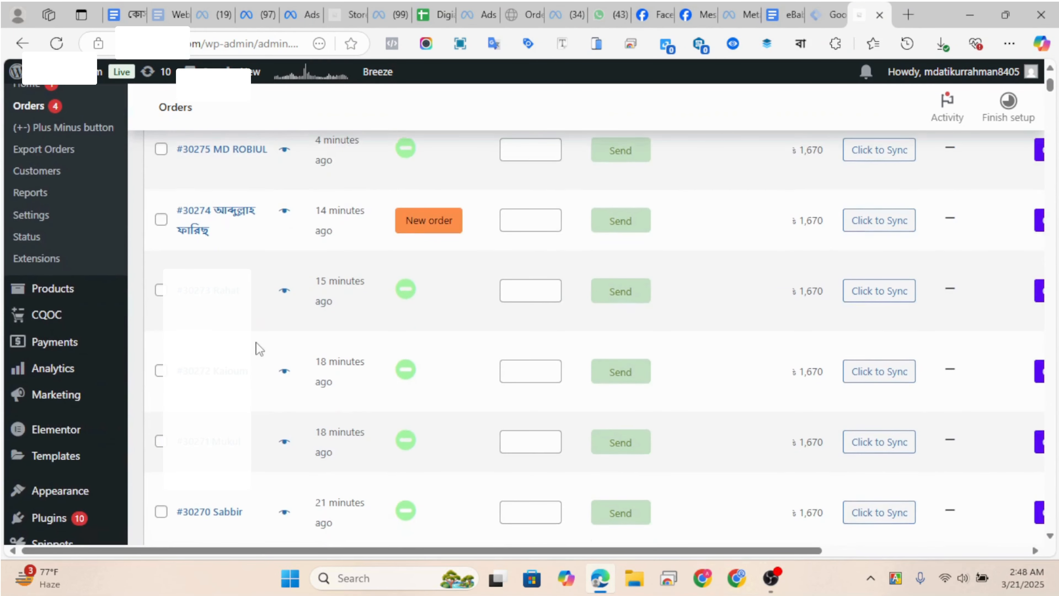
# Check the campaigns' purchase figures once more, and return to the newest entries in the WooCommerce orders list
pyautogui.click(293, 22)
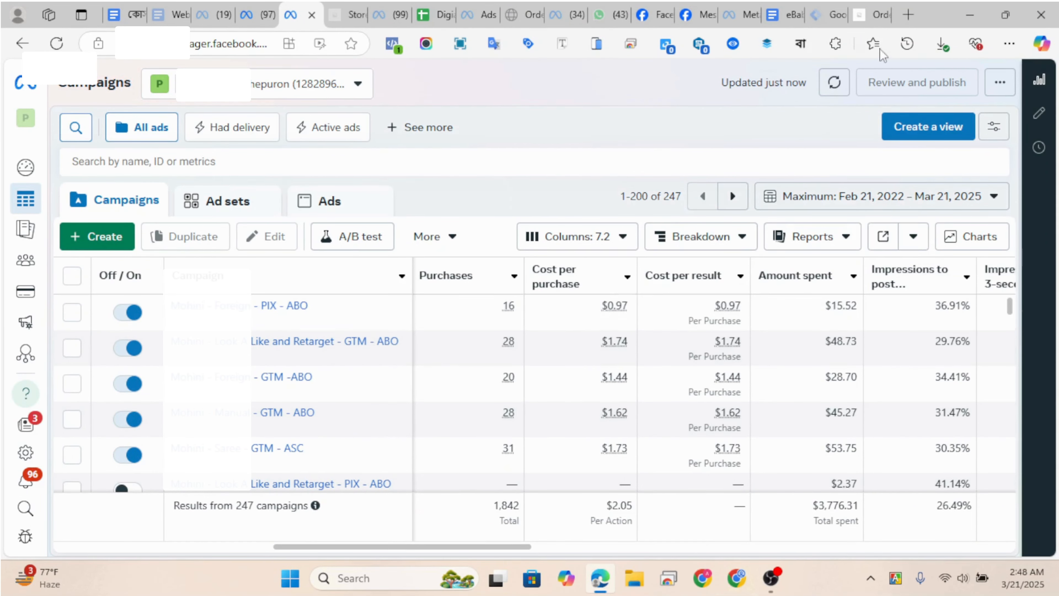
pyautogui.click(873, 15)
pyautogui.scroll(5, 513, 346)
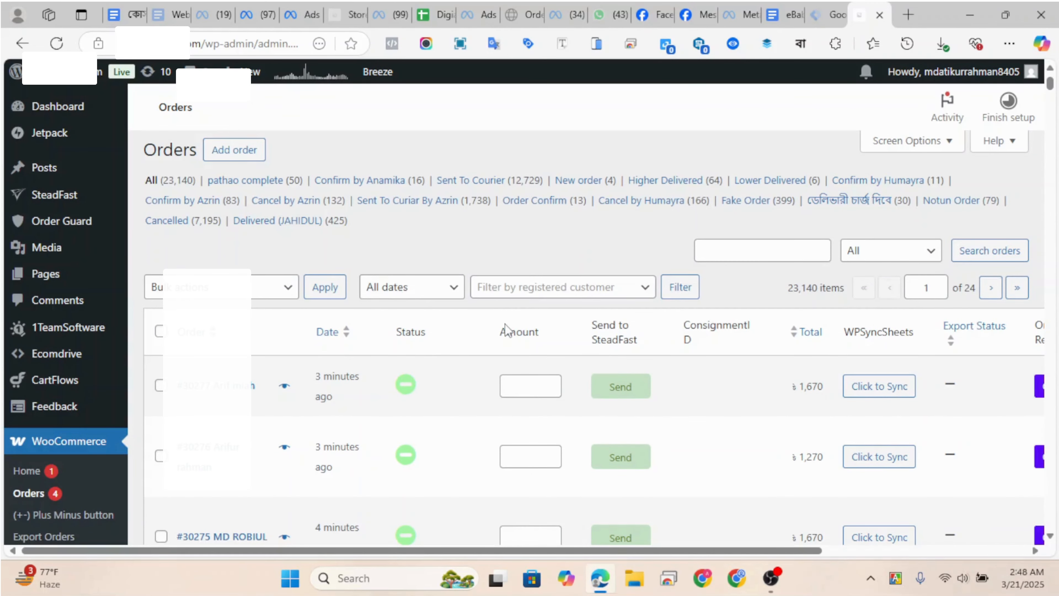
pyautogui.scroll(-5, 506, 330)
pyautogui.scroll(3, 506, 327)
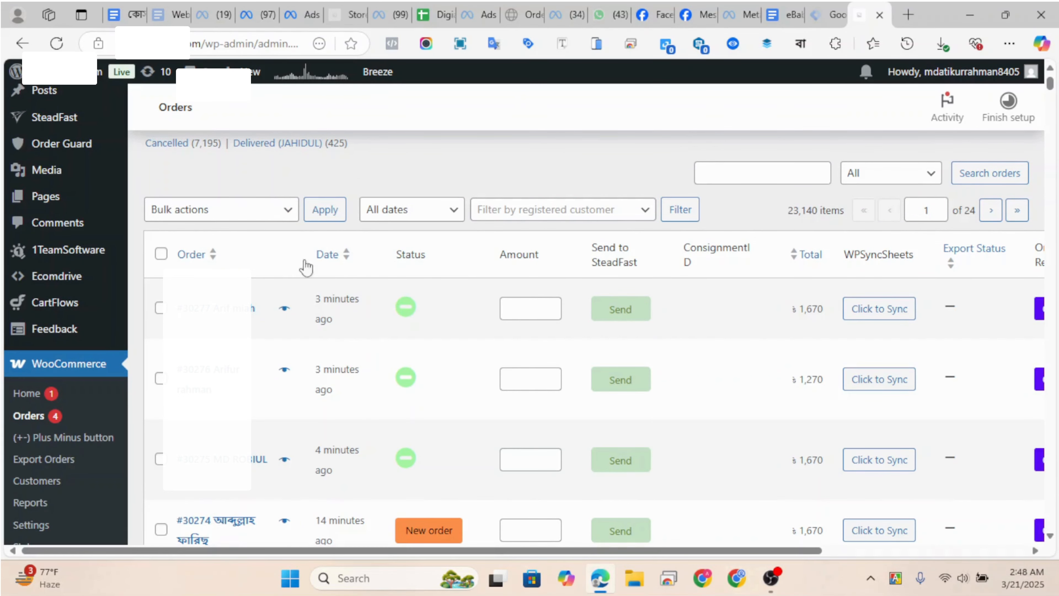
pyautogui.scroll(2, 357, 232)
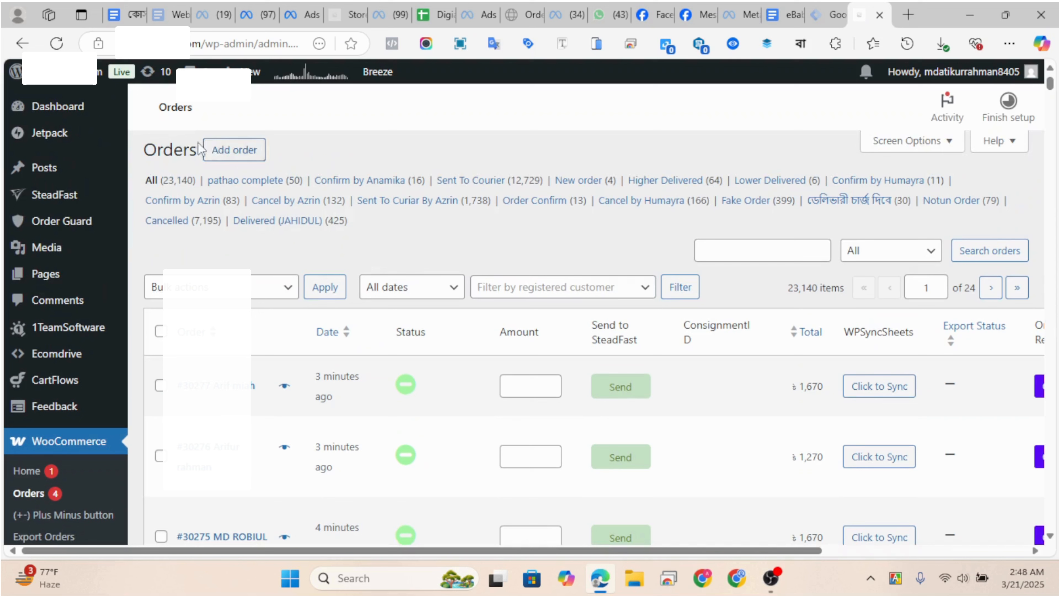
pyautogui.moveTo(147, 150); pyautogui.dragTo(200, 150)
pyautogui.click(146, 155)
pyautogui.click(153, 151)
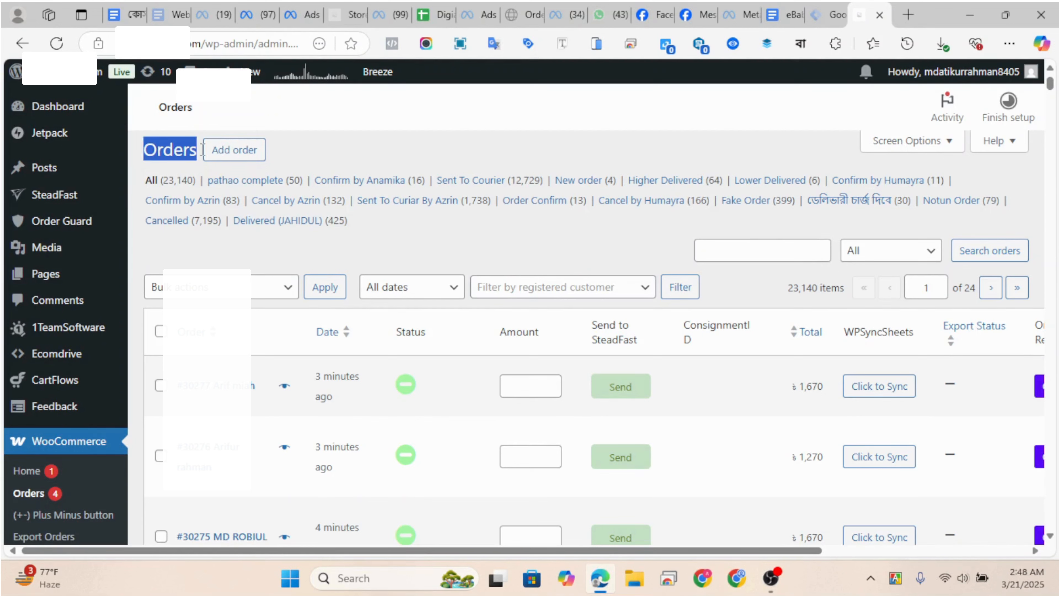
pyautogui.click(168, 150)
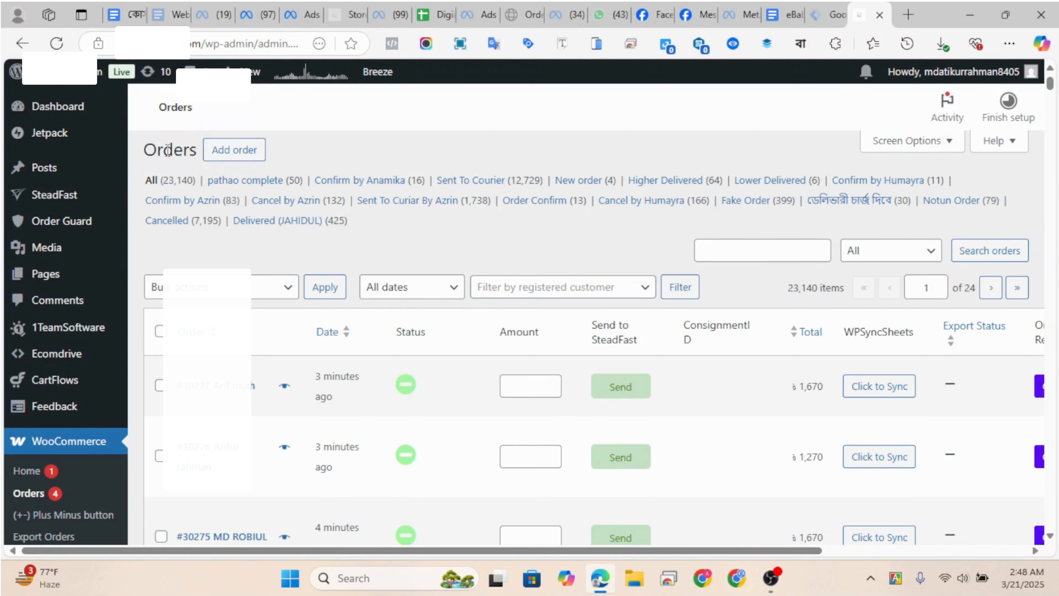
pyautogui.moveTo(147, 150); pyautogui.dragTo(201, 149)
pyautogui.click(154, 149)
pyautogui.click(152, 149)
pyautogui.click(149, 148)
# Switch to Ads Manager, select the "GTM - ASC" campaign and open its Mohini ad for editing
pyautogui.click(303, 15)
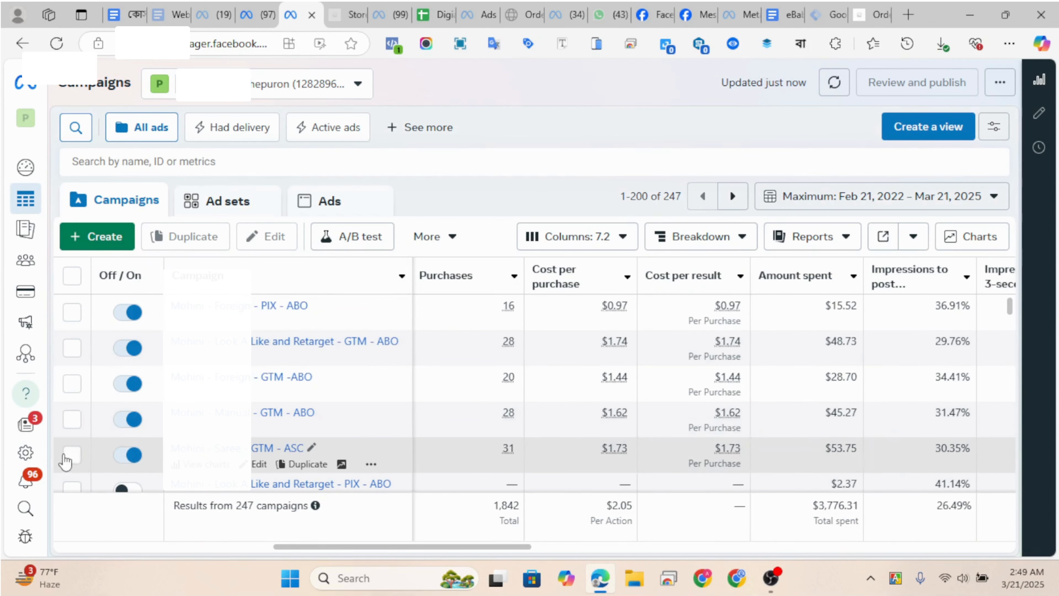
pyautogui.click(74, 458)
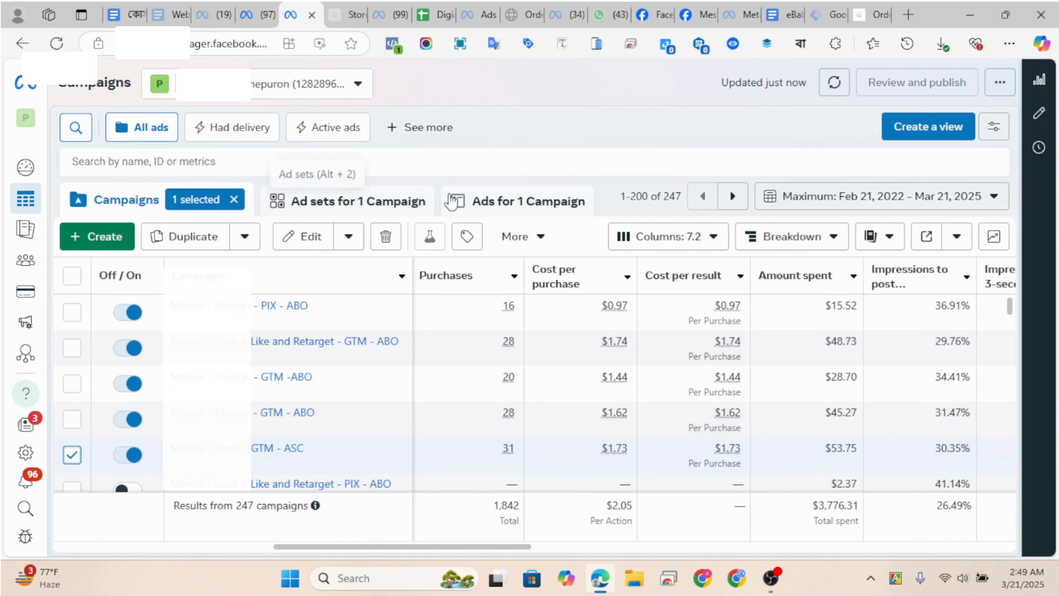
pyautogui.click(509, 205)
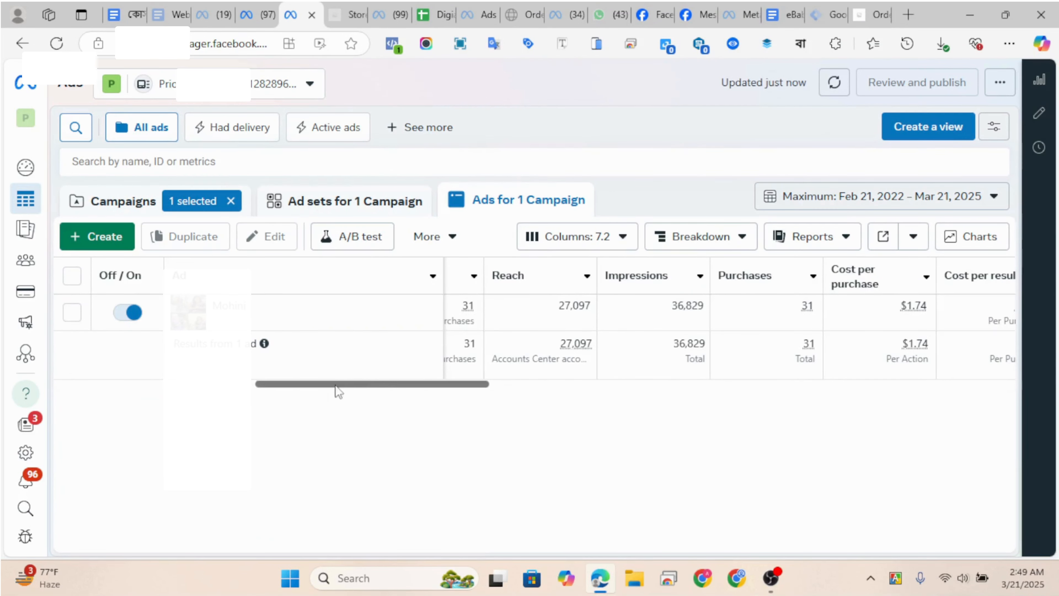
pyautogui.hscroll(-5, 336, 392)
pyautogui.moveTo(299, 327)
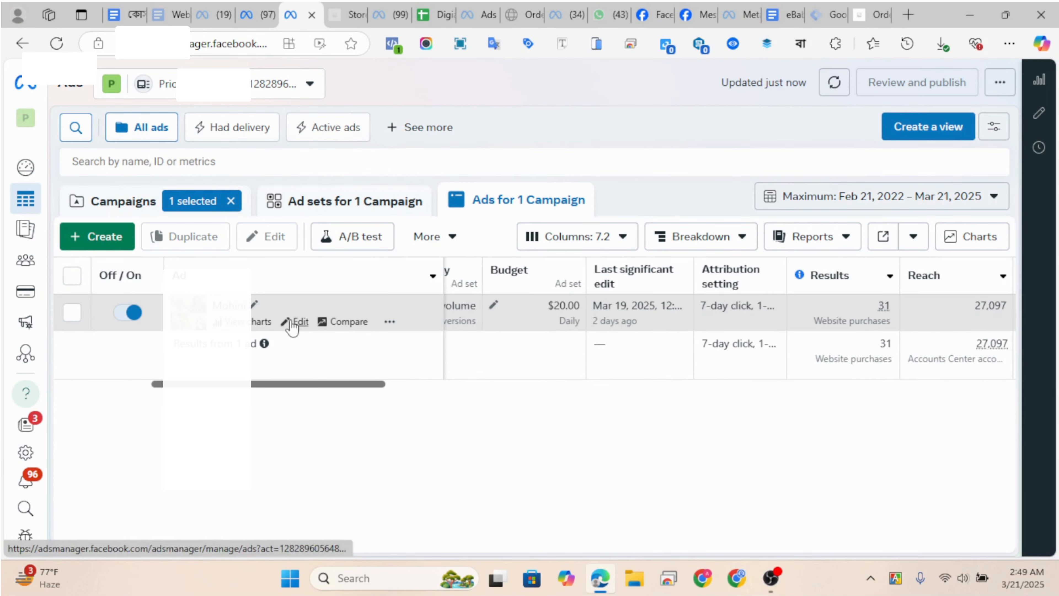
pyautogui.click(291, 322)
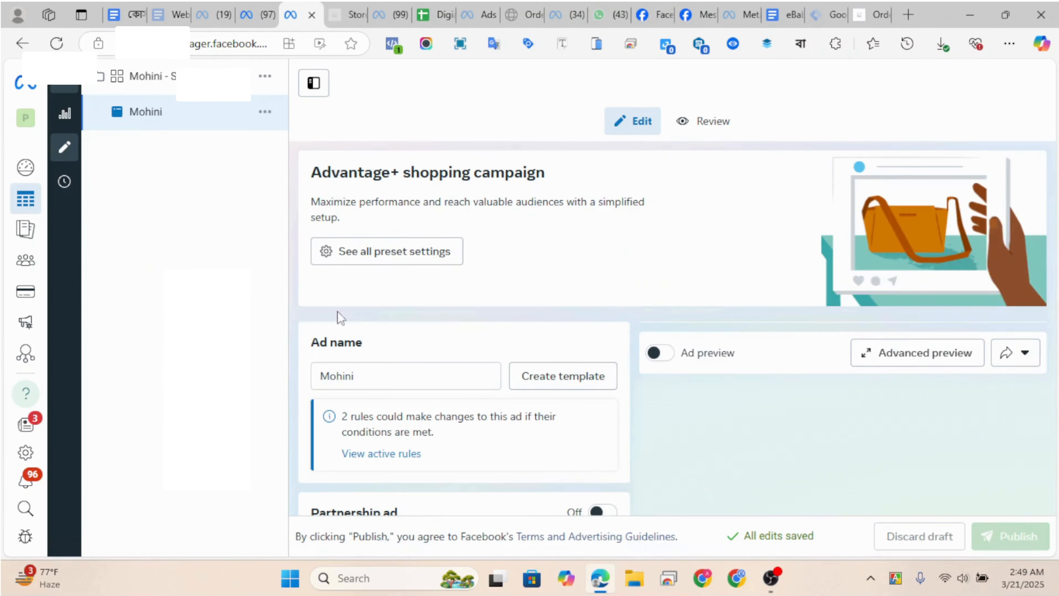
# Examine the Mohini ad's setup, including its identity, website URL, primary text and call to action
pyautogui.scroll(-10, 448, 279)
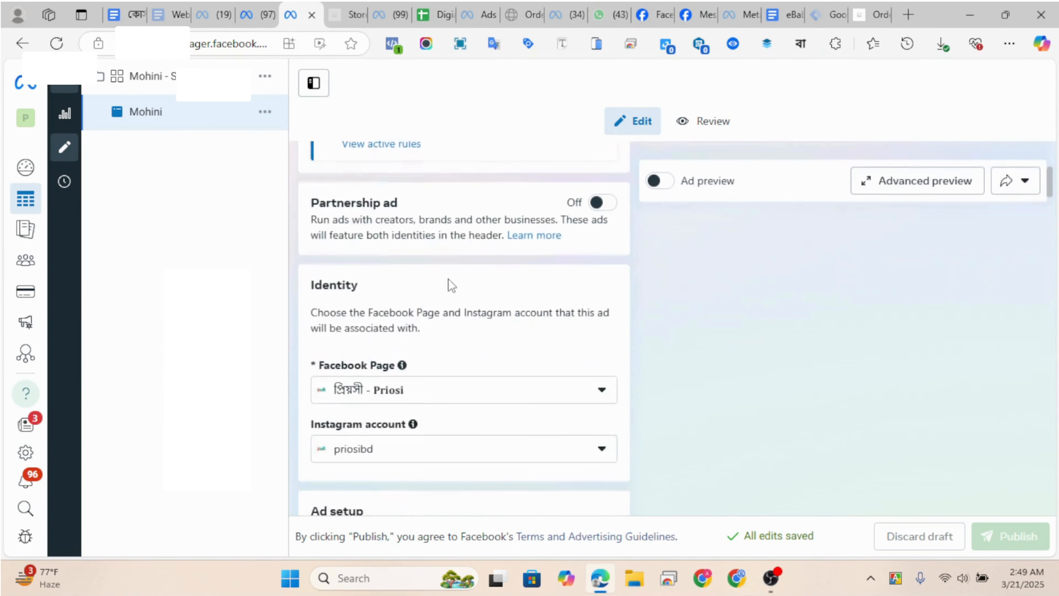
pyautogui.scroll(-15, 448, 281)
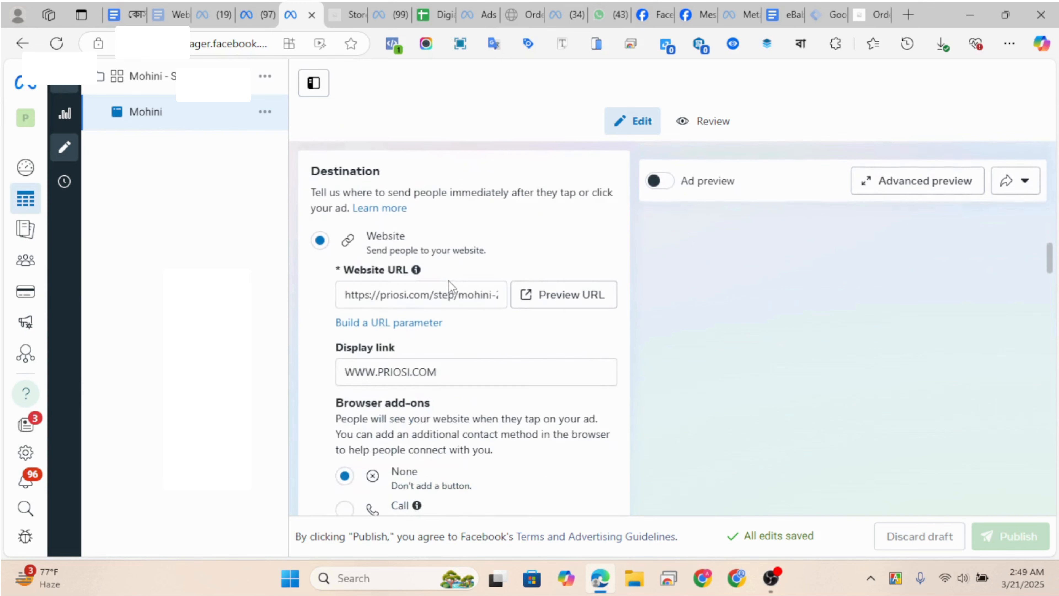
pyautogui.click(345, 294)
pyautogui.moveTo(346, 294); pyautogui.dragTo(434, 289)
pyautogui.click(323, 297)
pyautogui.scroll(-10, 425, 309)
pyautogui.scroll(-15, 434, 310)
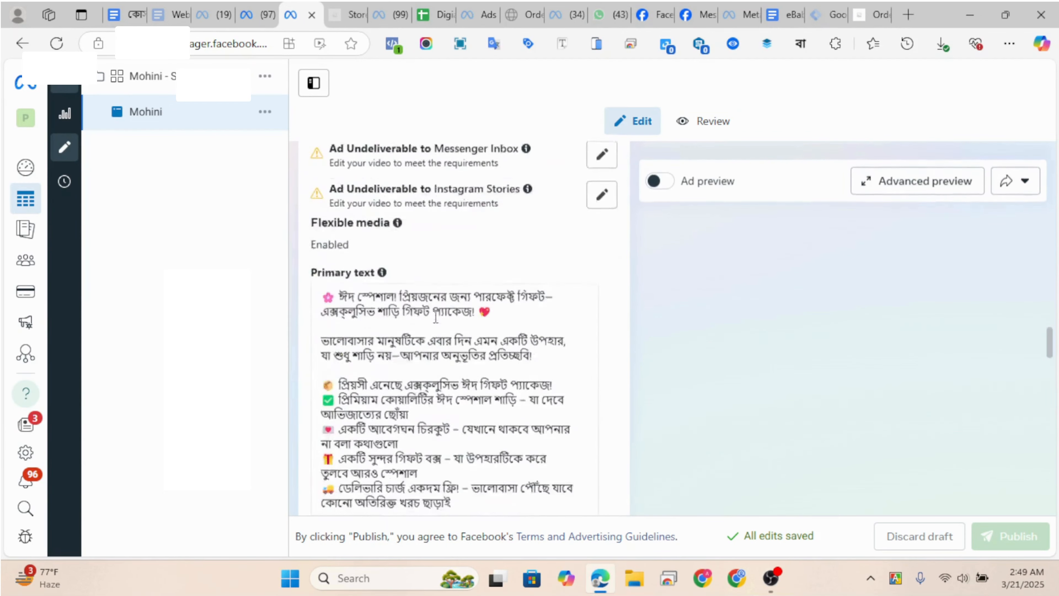
pyautogui.scroll(-3, 425, 292)
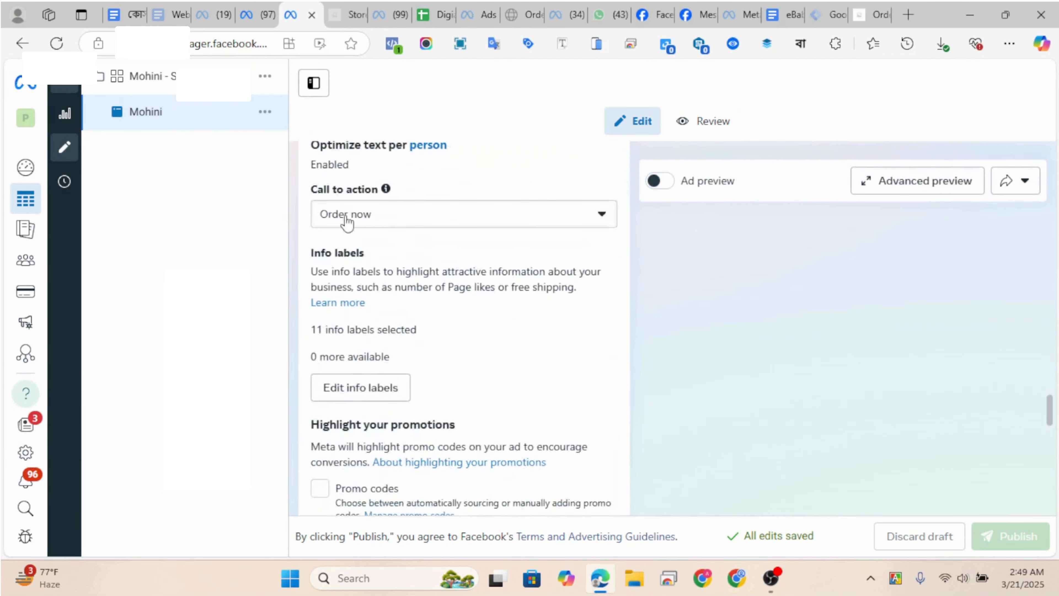
pyautogui.scroll(20, 481, 235)
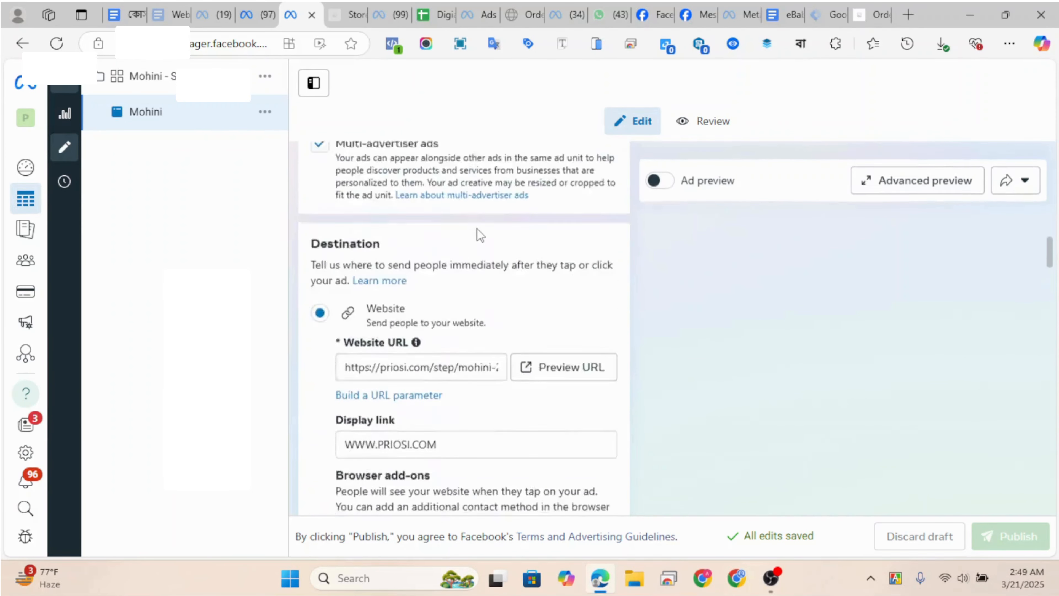
pyautogui.scroll(-2, 480, 235)
pyautogui.moveTo(347, 294)
pyautogui.mouseDown()
pyautogui.moveTo(498, 295)
pyautogui.moveTo(383, 290)
pyautogui.moveTo(374, 292)
pyautogui.moveTo(499, 295)
pyautogui.moveTo(340, 300)
pyautogui.mouseUp()
pyautogui.hotkey('ctrl', 'c')
pyautogui.click(368, 293)
pyautogui.click(307, 298)
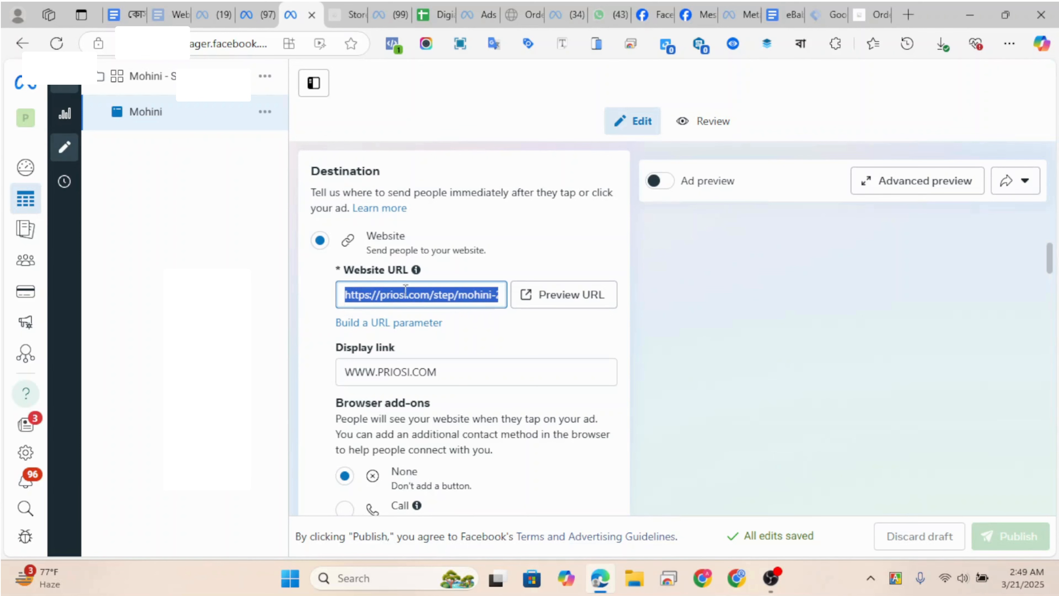
pyautogui.press('BackSpace')
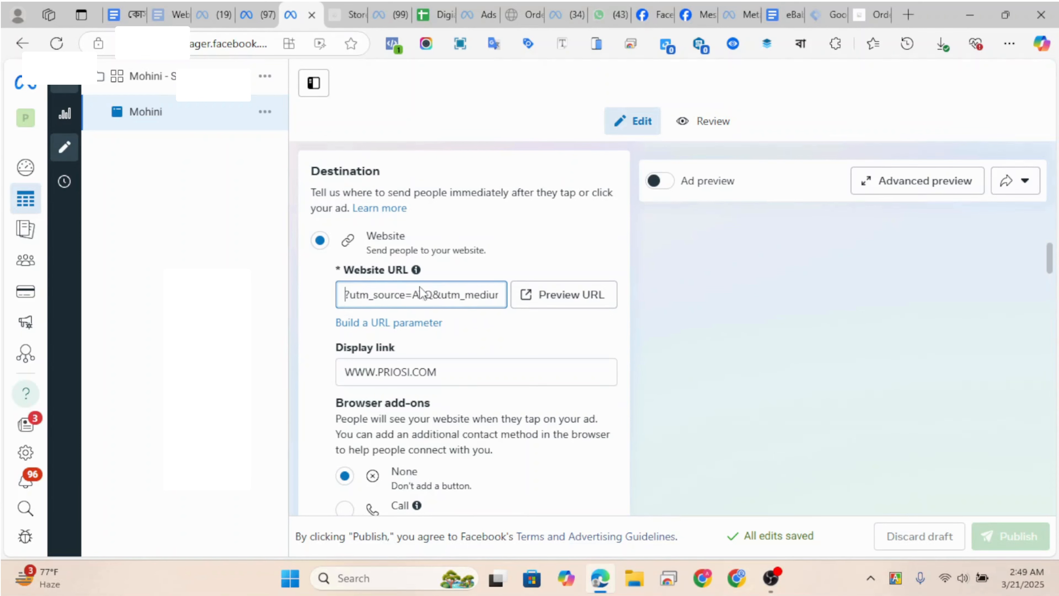
pyautogui.hotkey('ctrl', 'a')
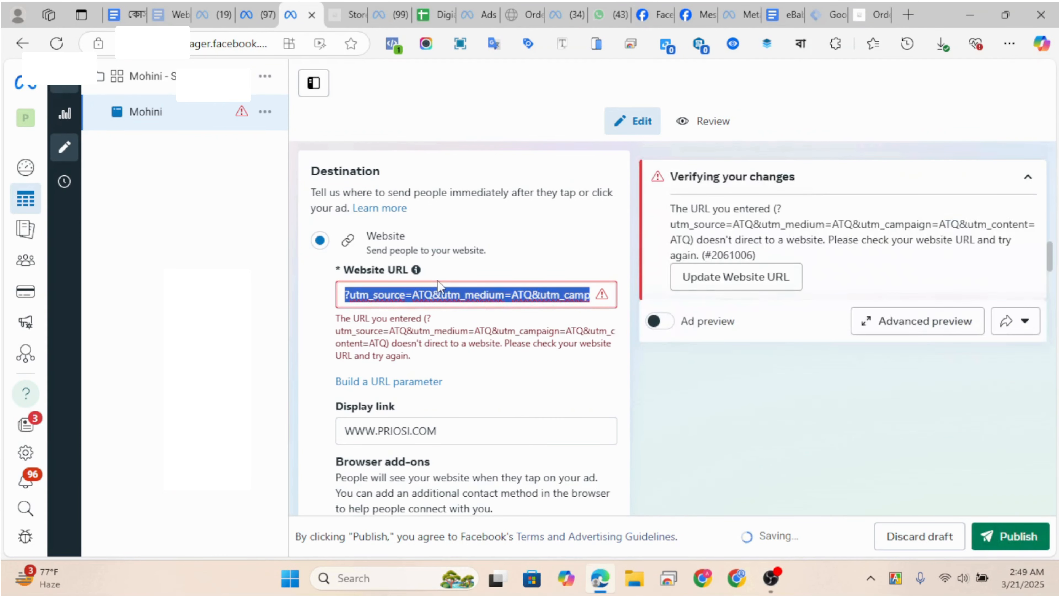
pyautogui.press('BackSpace')
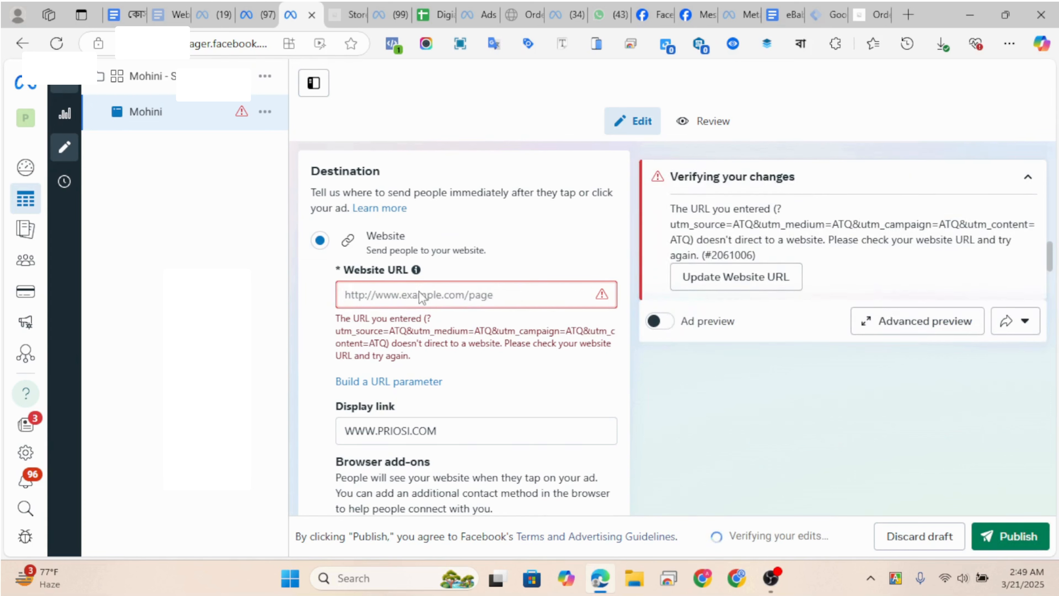
pyautogui.hotkey('ctrl', 'v')
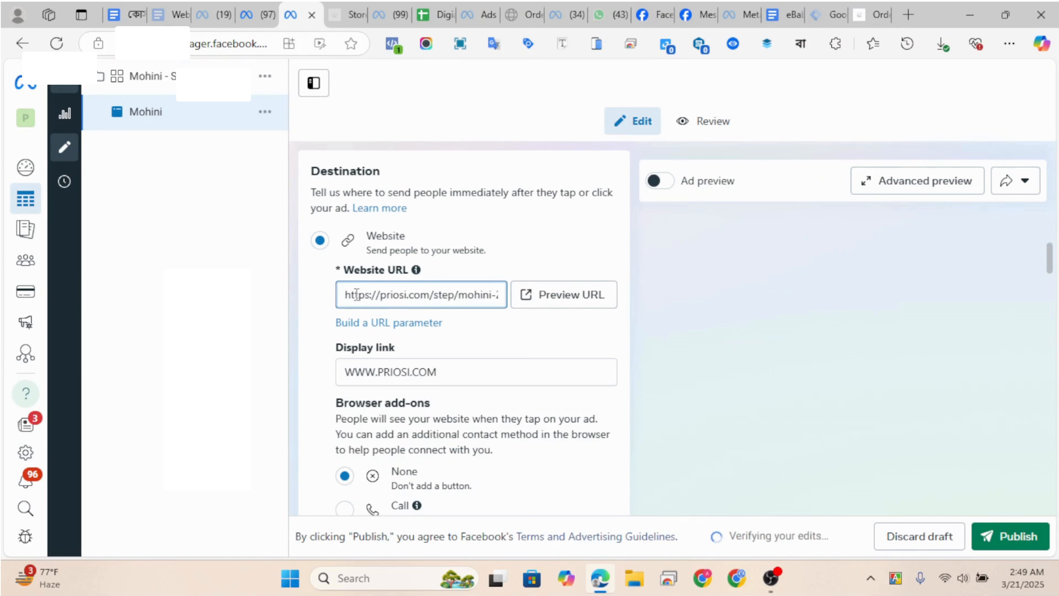
pyautogui.moveTo(356, 294); pyautogui.dragTo(502, 295)
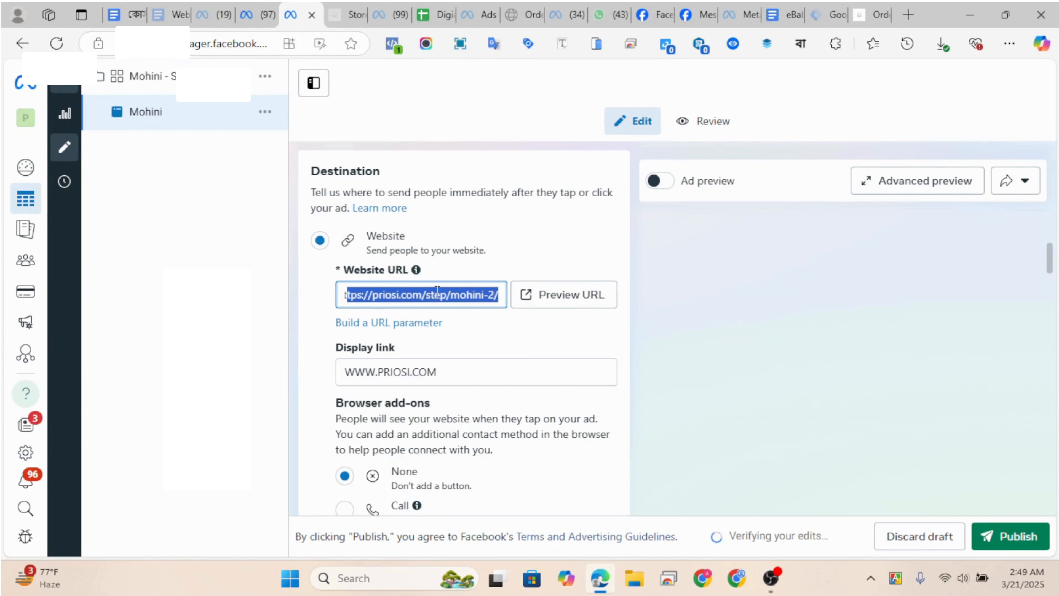
pyautogui.click(404, 294)
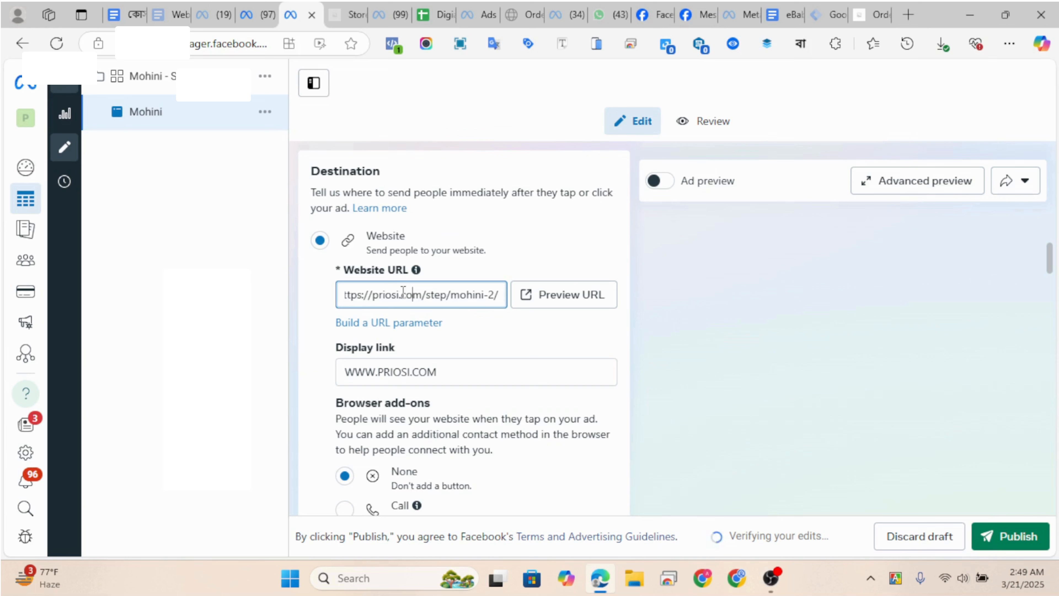
pyautogui.click(288, 295)
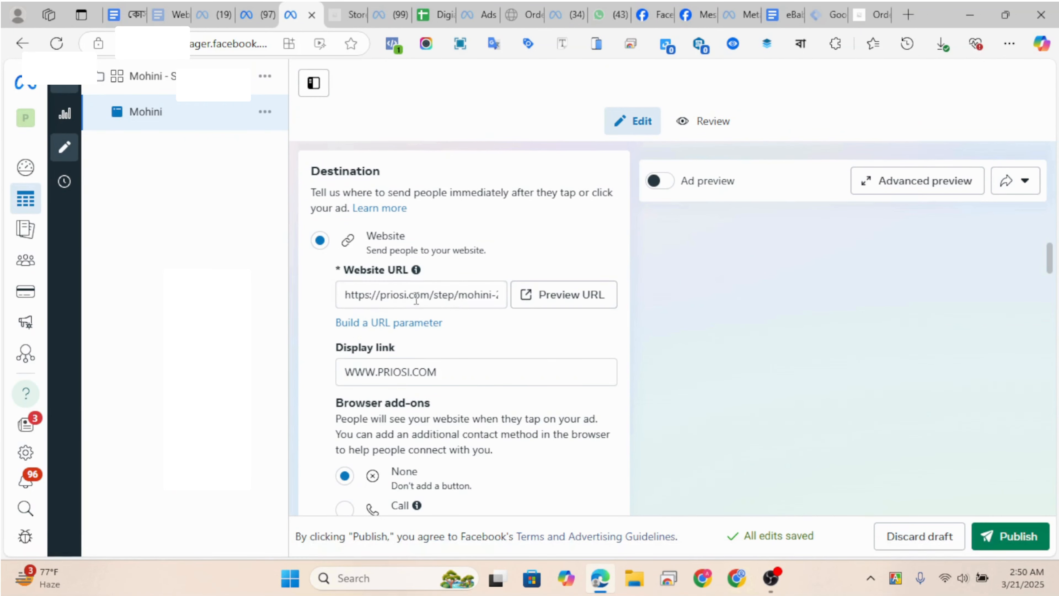
# Open the URL parameter builder for the ad's website URL and review its campaign source, medium, name and content fields
pyautogui.moveTo(399, 292); pyautogui.dragTo(501, 293)
pyautogui.click(400, 295)
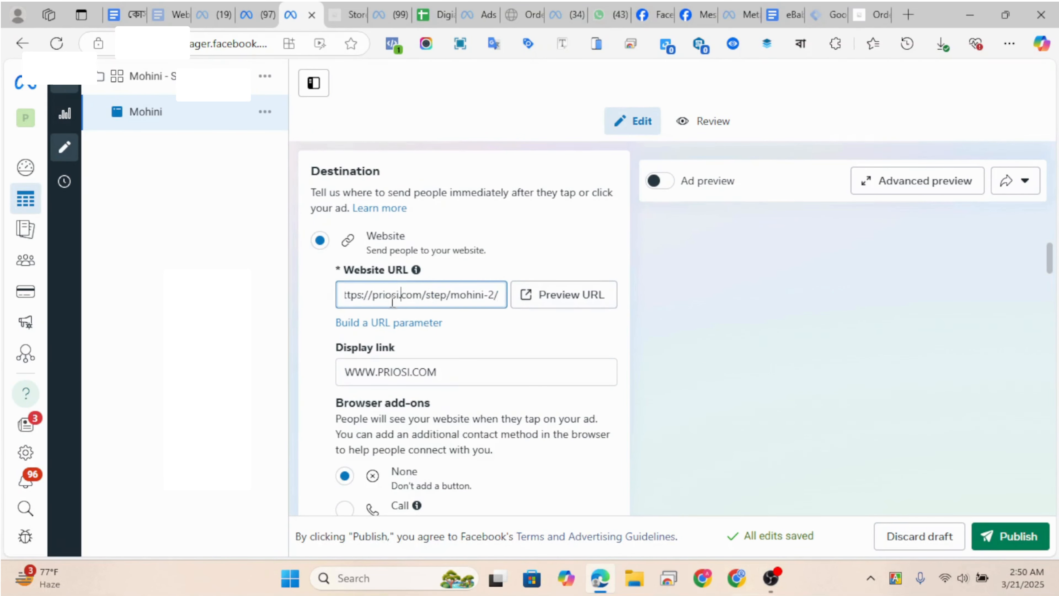
pyautogui.click(366, 324)
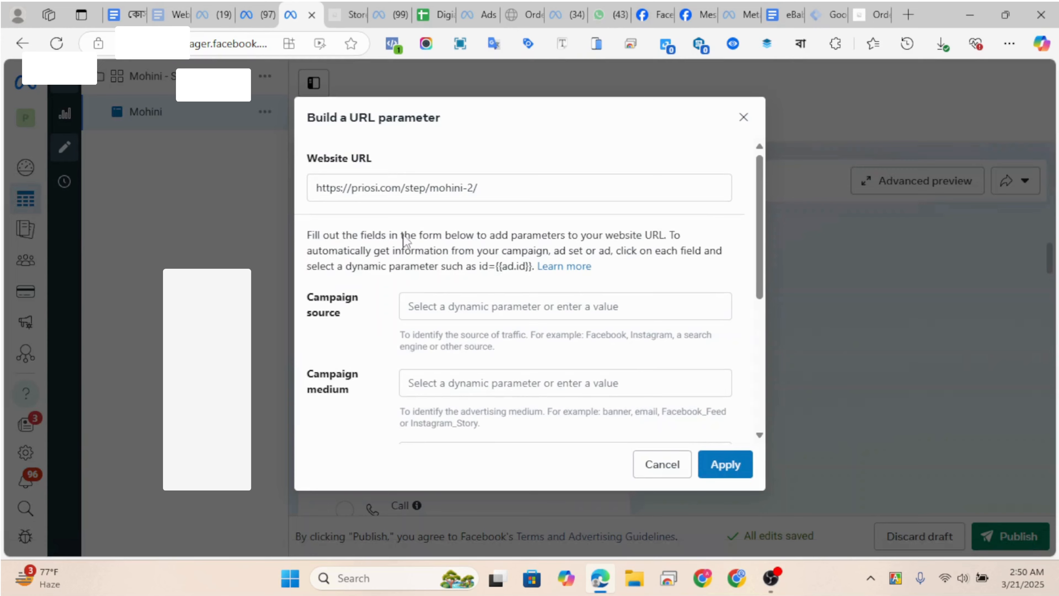
pyautogui.scroll(-3, 408, 238)
pyautogui.scroll(3, 410, 235)
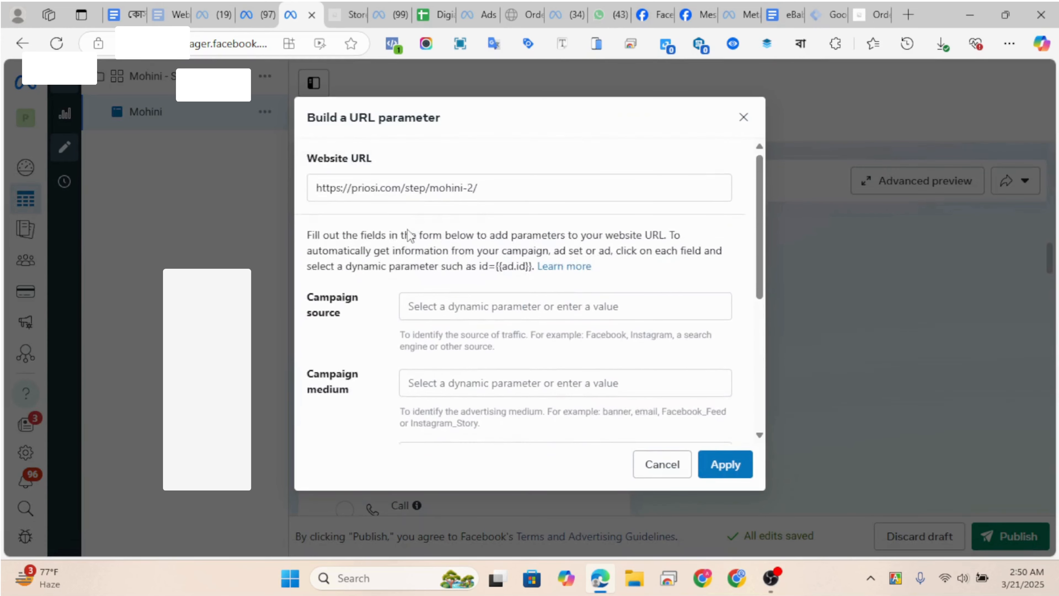
pyautogui.click(439, 307)
pyautogui.click(333, 300)
pyautogui.scroll(-3, 354, 350)
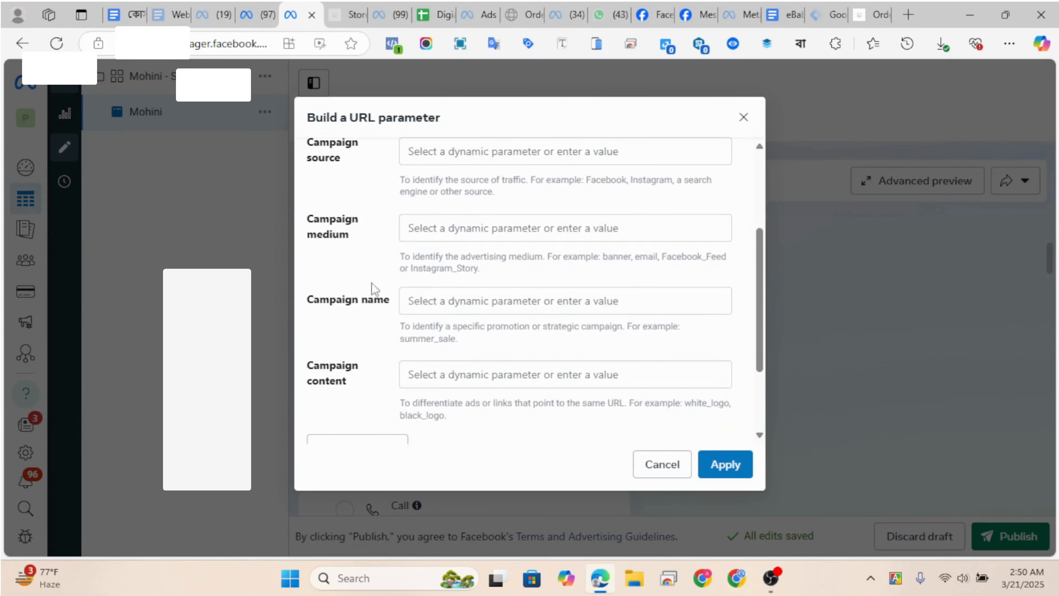
pyautogui.moveTo(324, 300); pyautogui.dragTo(384, 299)
pyautogui.moveTo(314, 365); pyautogui.dragTo(366, 367)
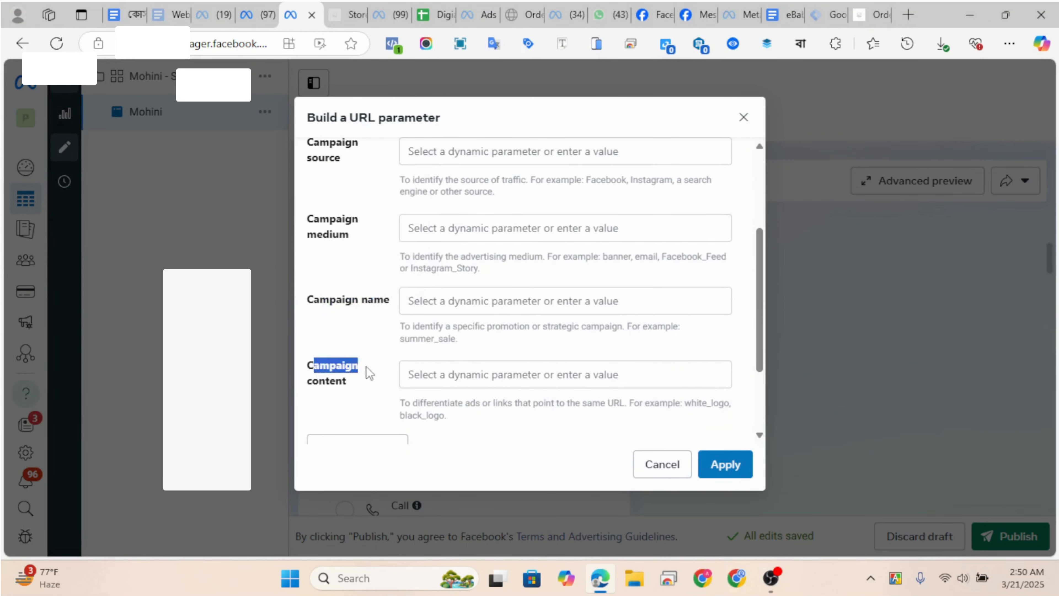
# Examine the dynamic parameters offered for the campaign source in the URL parameter builder
pyautogui.click(336, 390)
pyautogui.scroll(3, 359, 324)
pyautogui.scroll(-1, 363, 312)
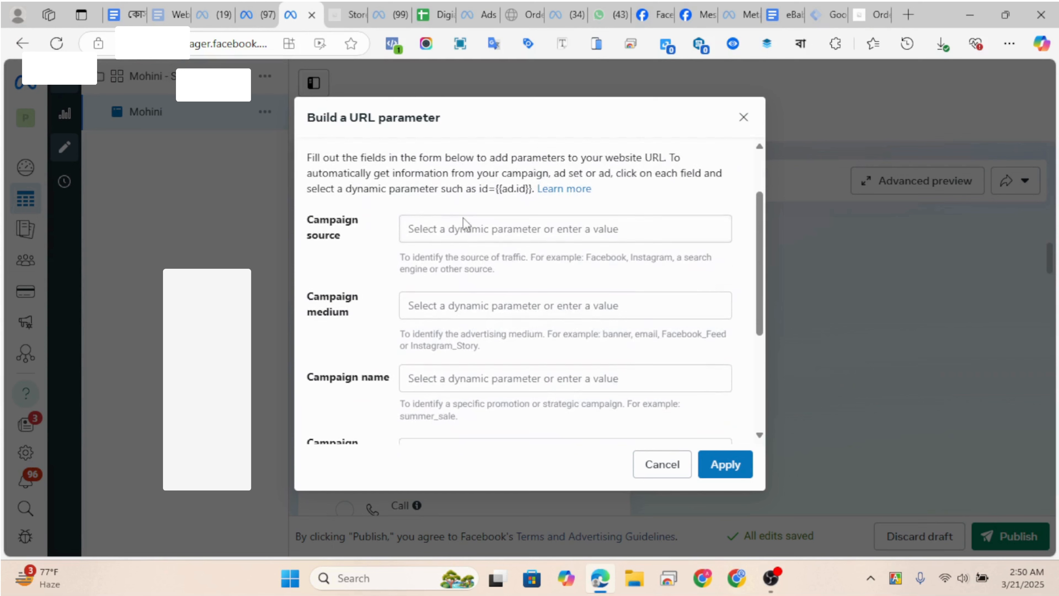
pyautogui.click(446, 229)
pyautogui.click(373, 235)
pyautogui.click(441, 225)
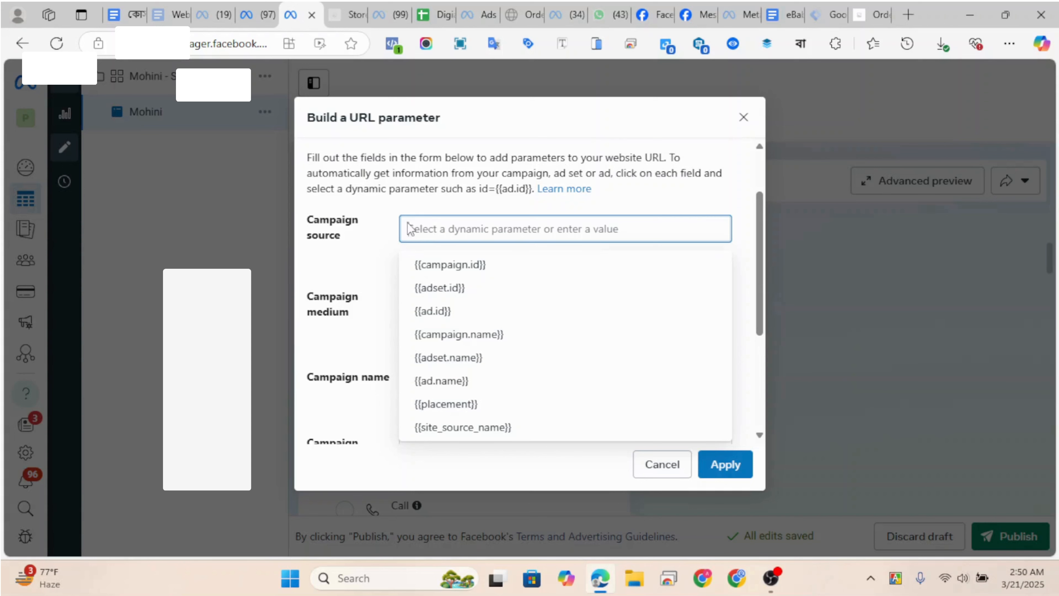
pyautogui.click(360, 228)
pyautogui.click(442, 226)
pyautogui.click(388, 228)
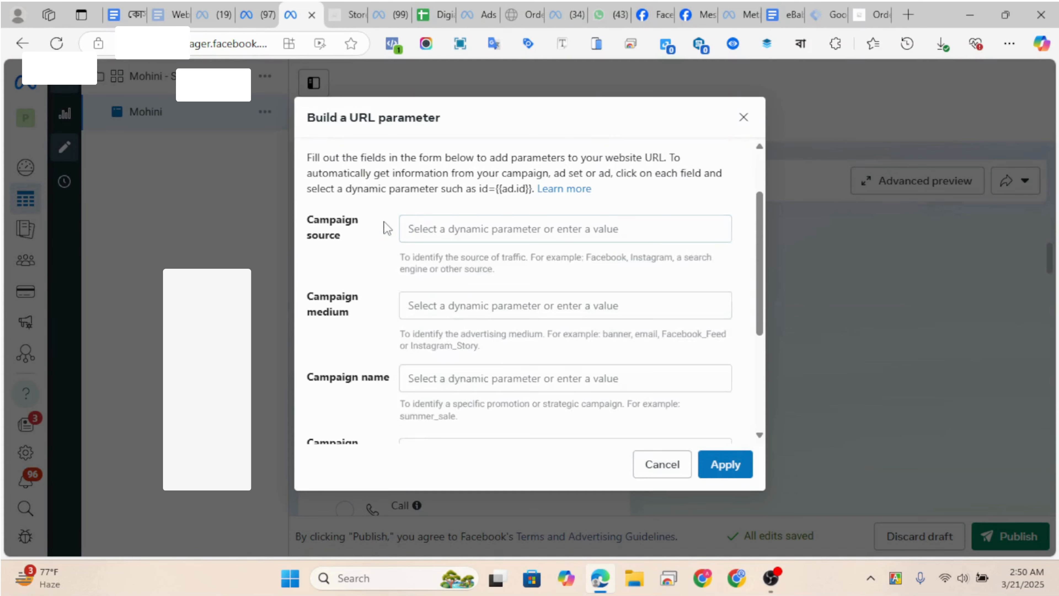
# Examine the campaign medium's dynamic parameters and read the guidance for the campaign medium and campaign name fields
pyautogui.scroll(-2, 389, 230)
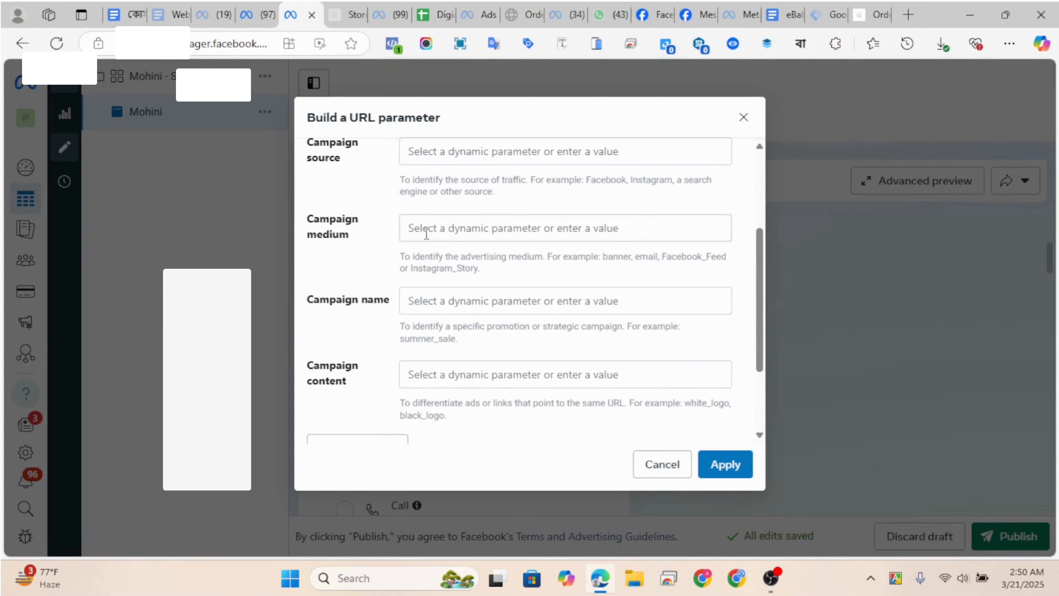
pyautogui.click(378, 231)
pyautogui.click(425, 230)
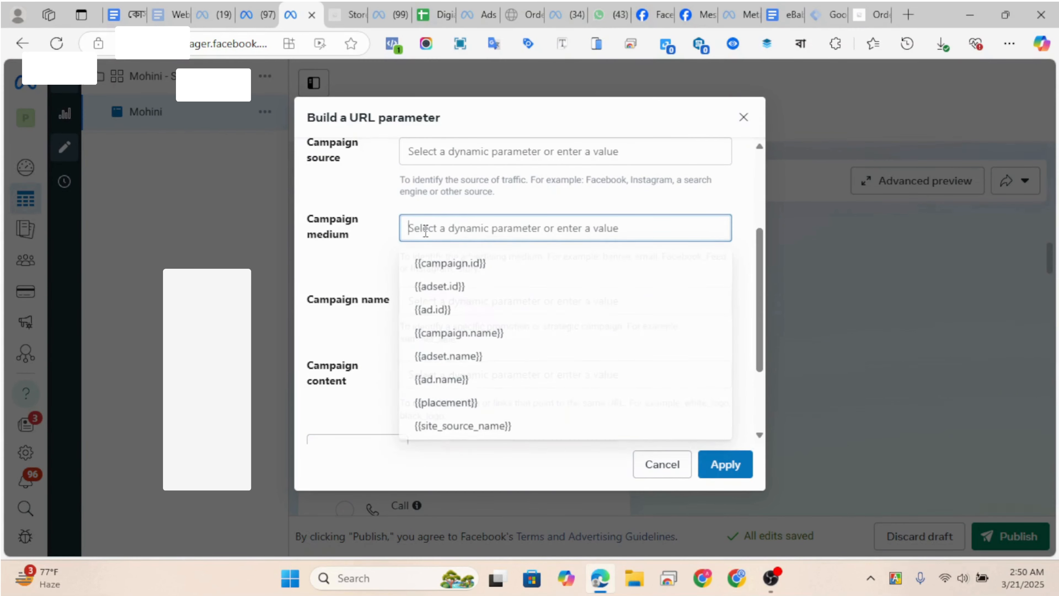
pyautogui.click(384, 244)
pyautogui.moveTo(403, 255); pyautogui.dragTo(484, 271)
pyautogui.click(389, 264)
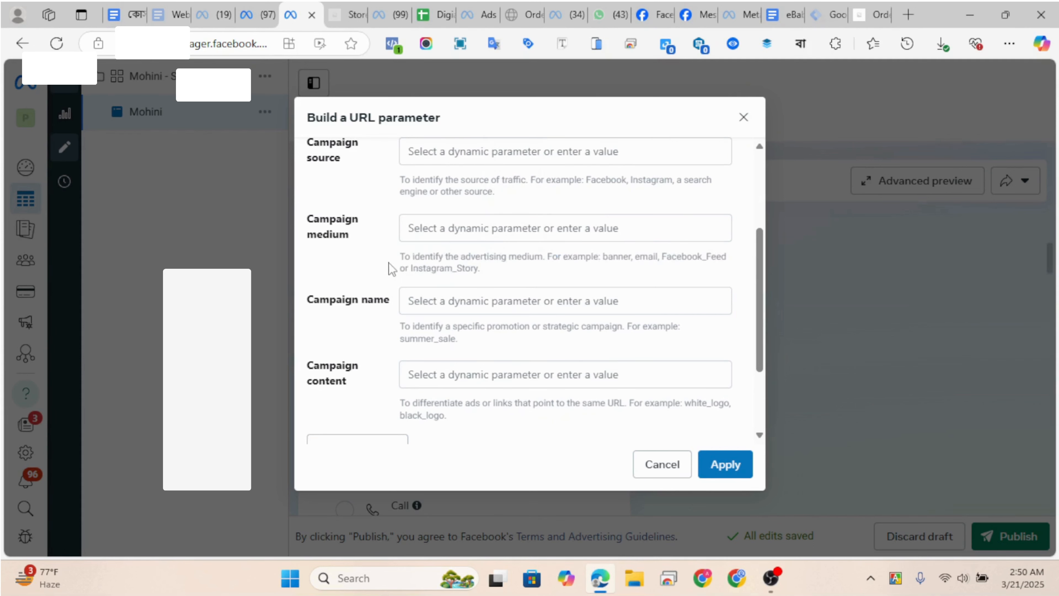
pyautogui.moveTo(402, 255); pyautogui.dragTo(485, 270)
pyautogui.click(369, 289)
pyautogui.moveTo(399, 327); pyautogui.dragTo(475, 346)
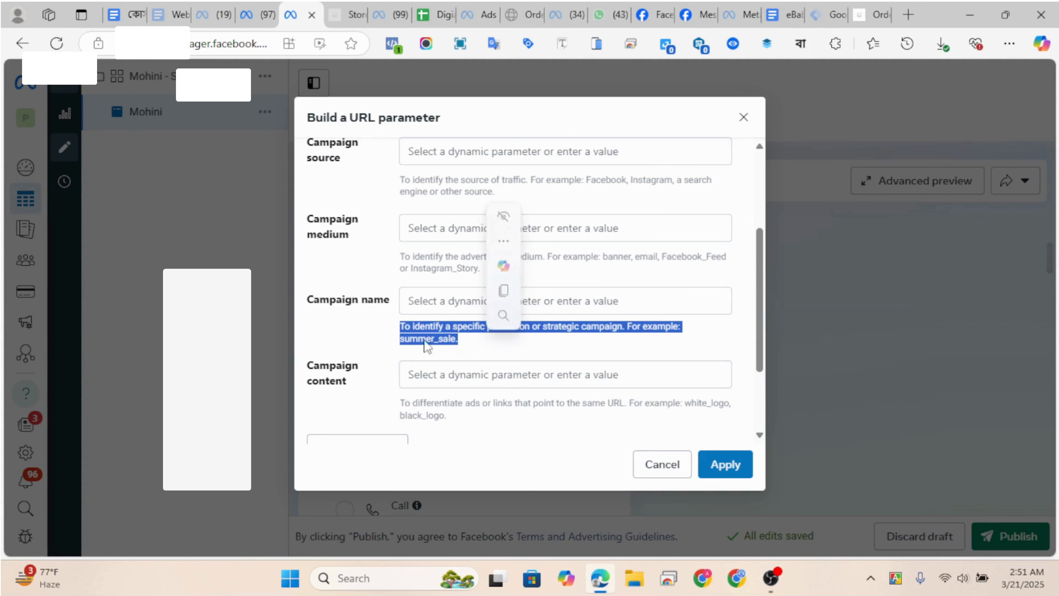
pyautogui.click(360, 337)
pyautogui.moveTo(403, 329); pyautogui.dragTo(470, 329)
pyautogui.click(380, 378)
# Review the builder's campaign fields as a whole, check the WooCommerce orders list and return to Ads Manager
pyautogui.scroll(-2, 440, 392)
pyautogui.scroll(-2, 459, 362)
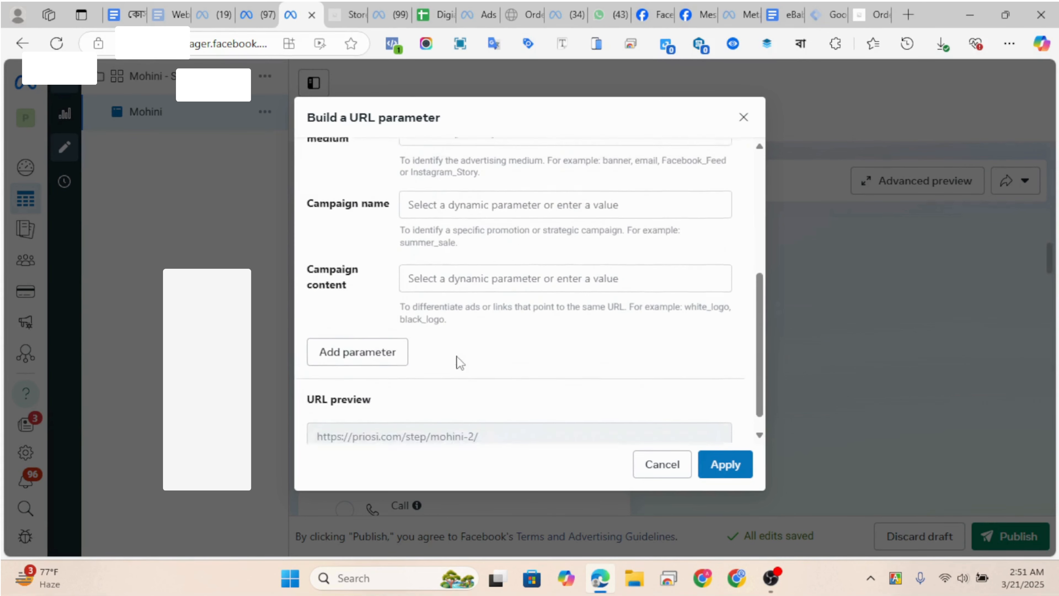
pyautogui.scroll(3, 425, 367)
pyautogui.scroll(3, 459, 351)
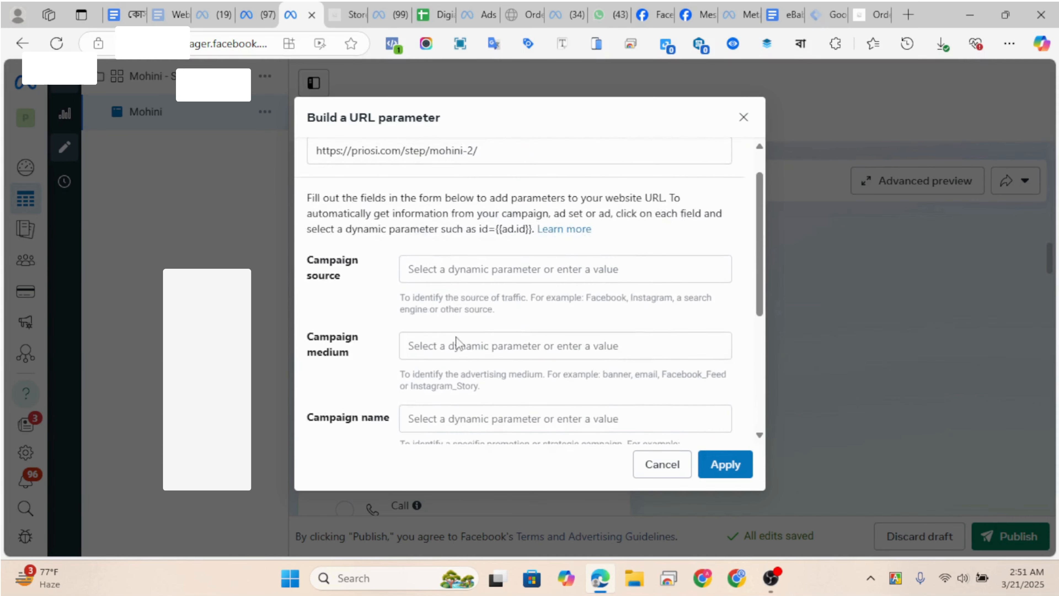
pyautogui.scroll(-2, 442, 304)
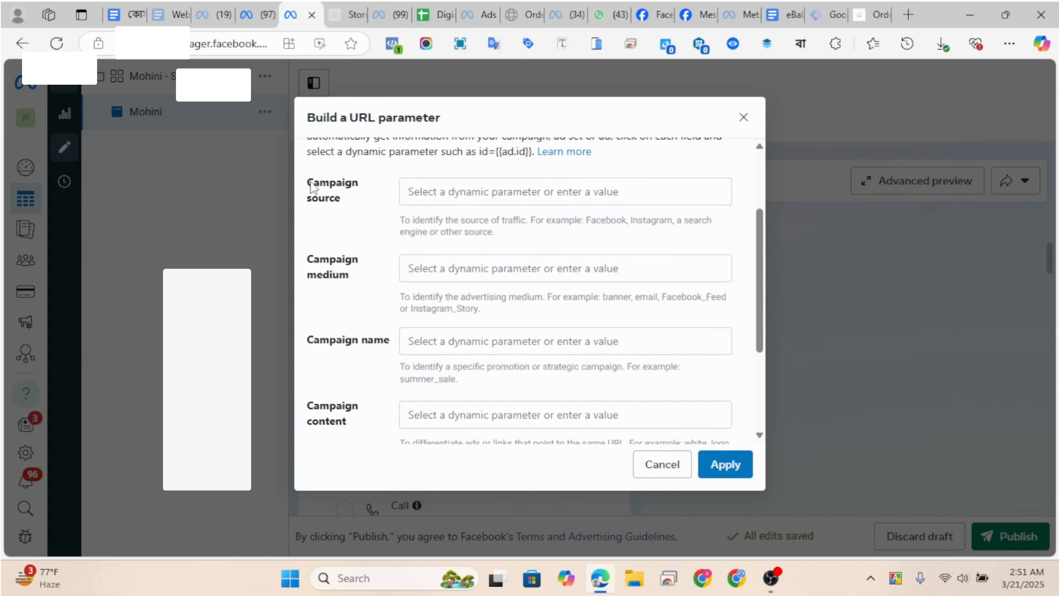
pyautogui.moveTo(310, 188); pyautogui.dragTo(508, 375)
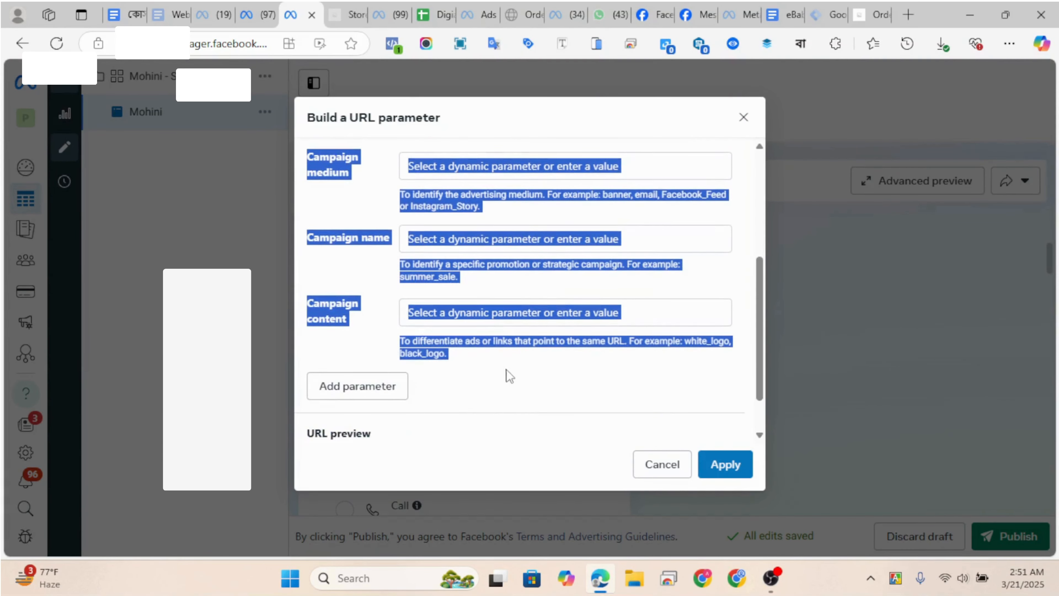
pyautogui.click(367, 324)
pyautogui.scroll(3, 385, 303)
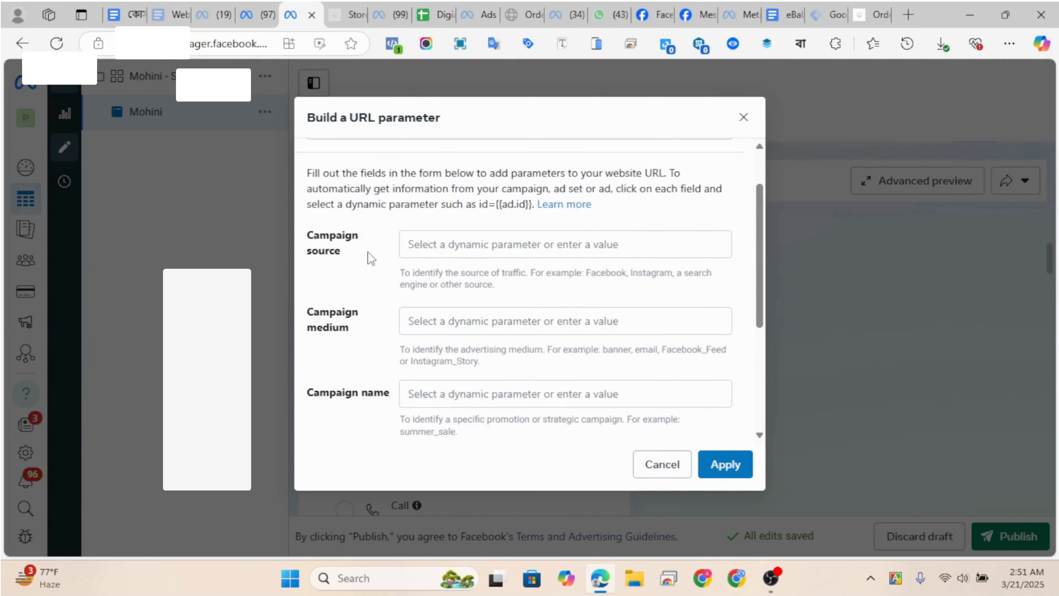
pyautogui.click(867, 17)
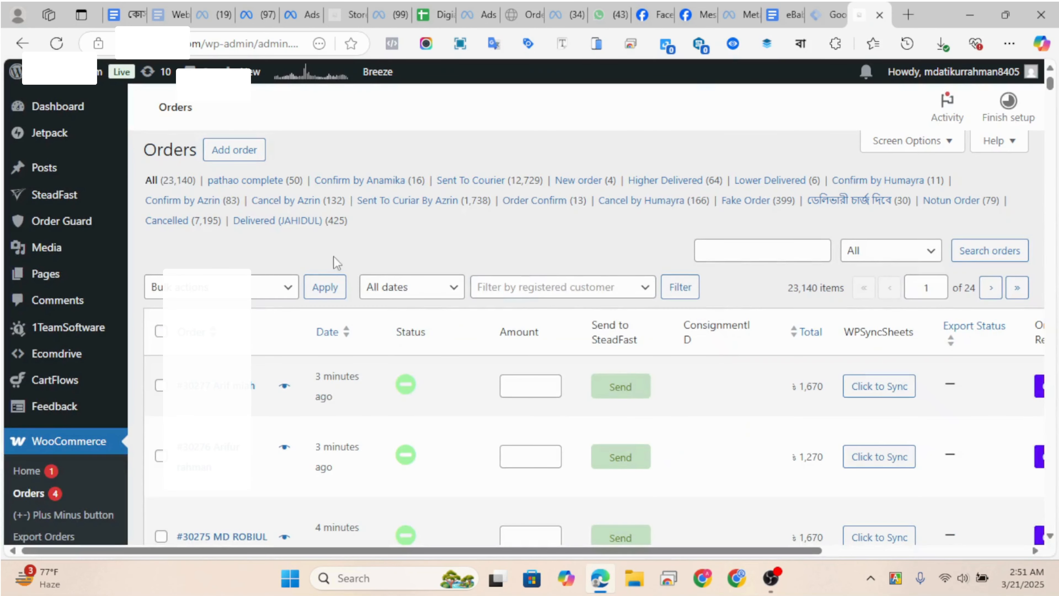
pyautogui.click(305, 19)
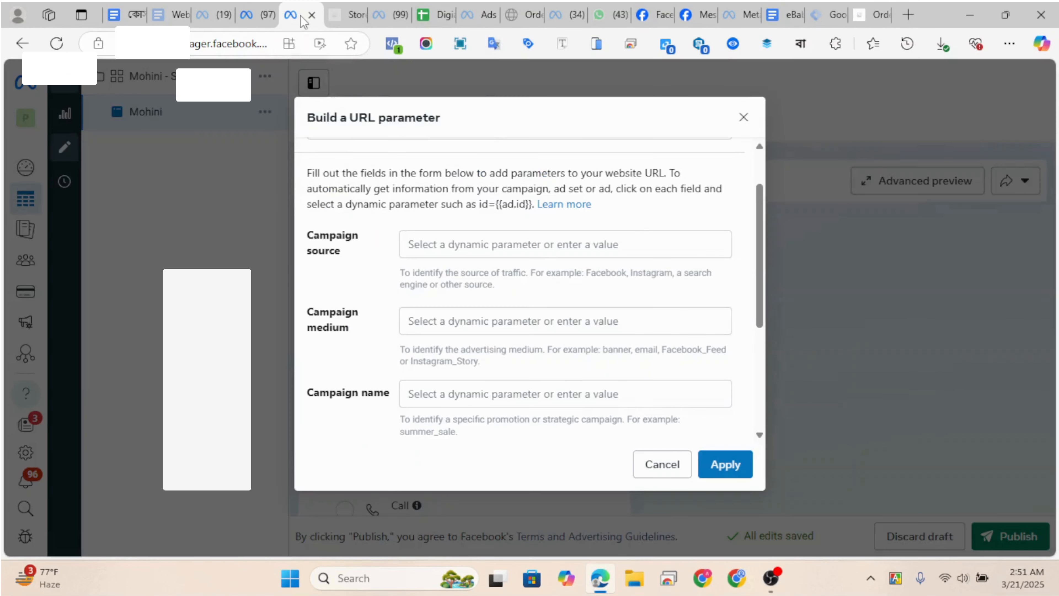
pyautogui.scroll(2, 396, 261)
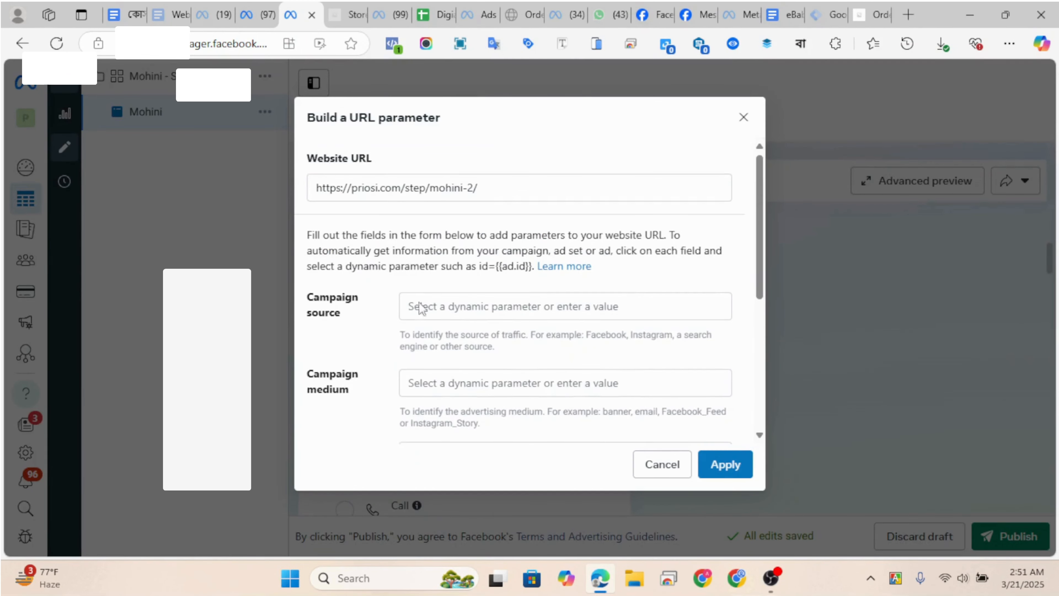
pyautogui.click(425, 312)
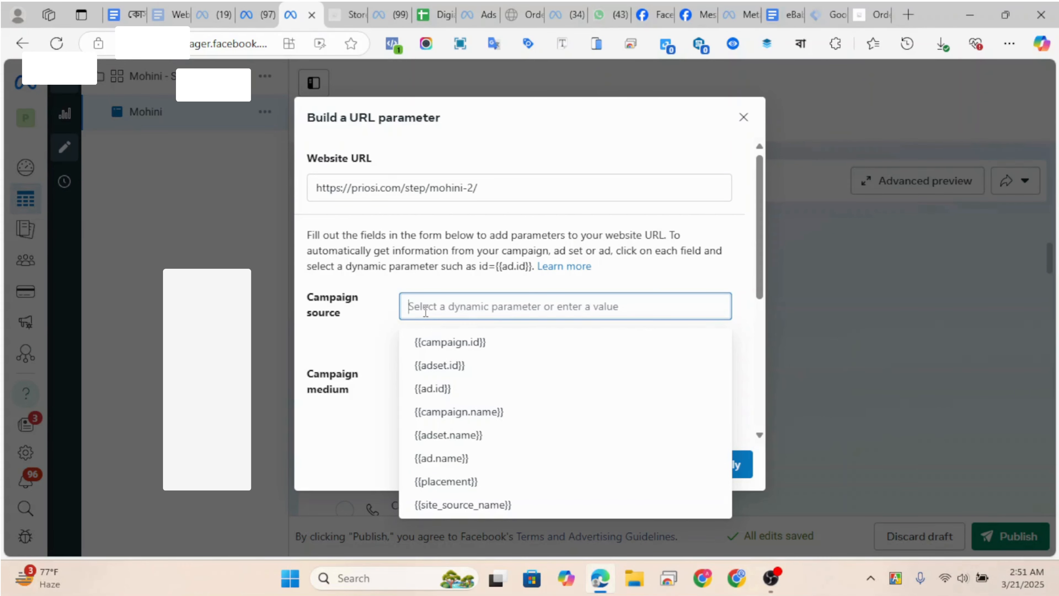
pyautogui.write('AT')
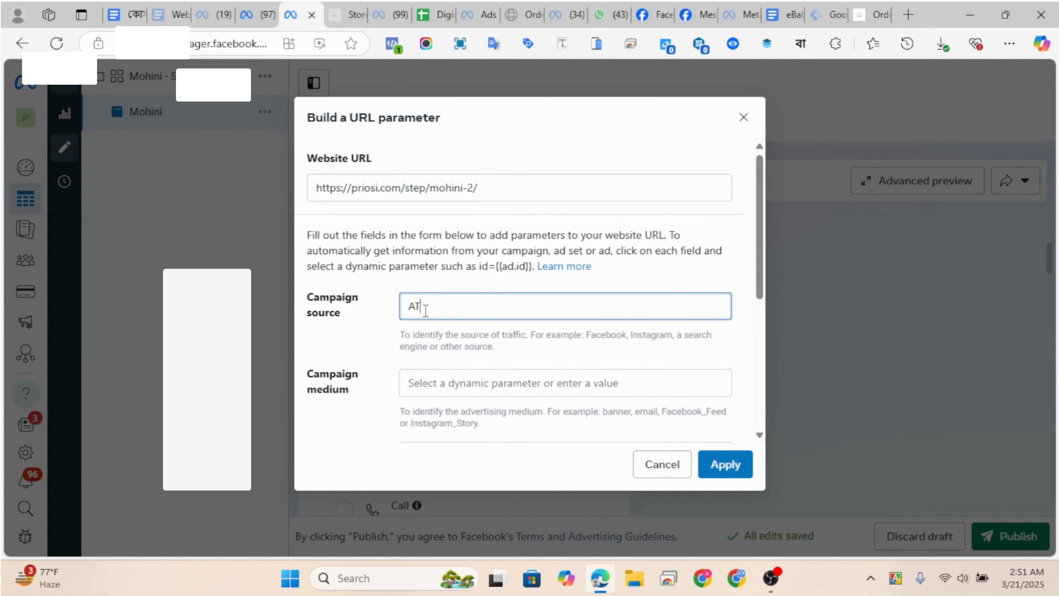
pyautogui.click(656, 464)
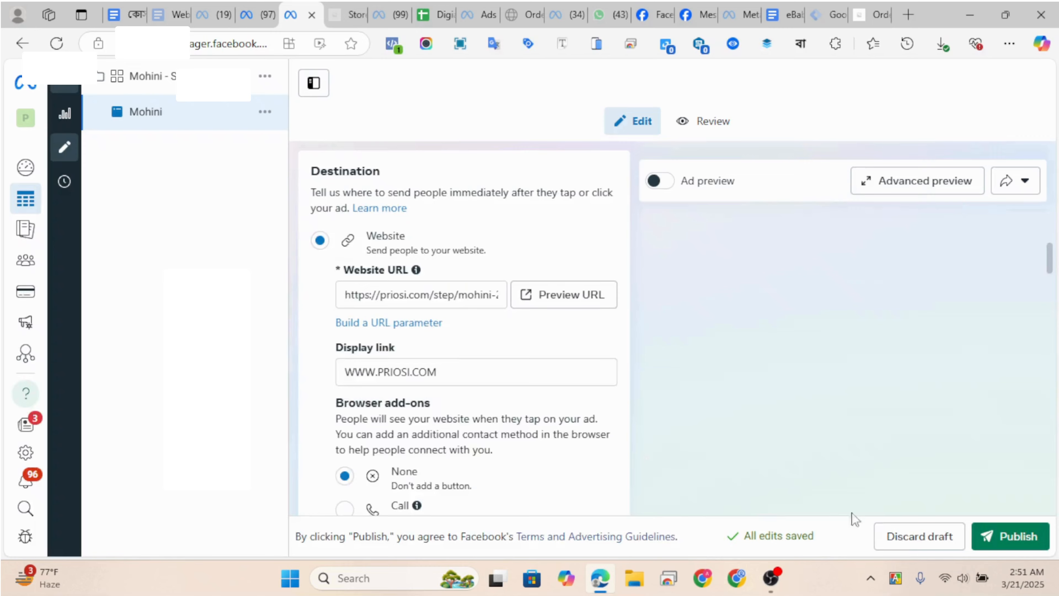
# Discard the ad's draft edits and reopen the selected Mohini ad for editing
pyautogui.click(904, 537)
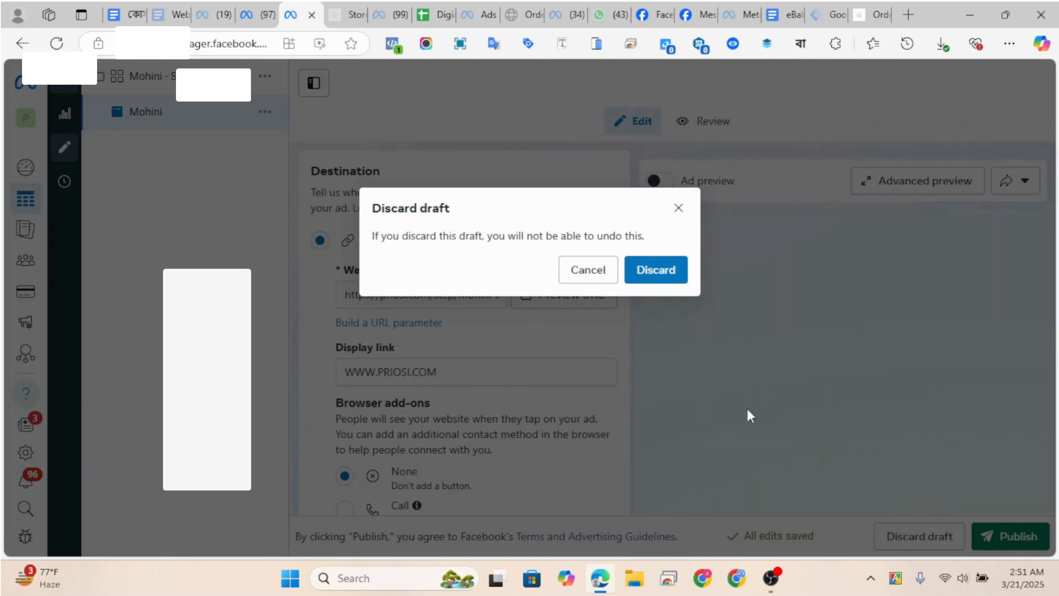
pyautogui.click(653, 275)
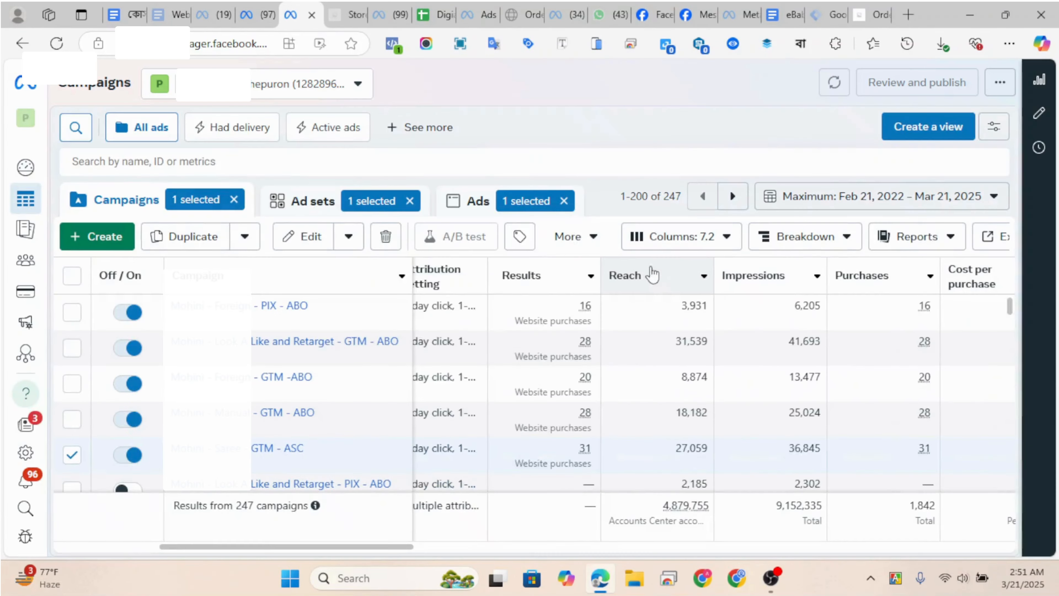
pyautogui.click(478, 204)
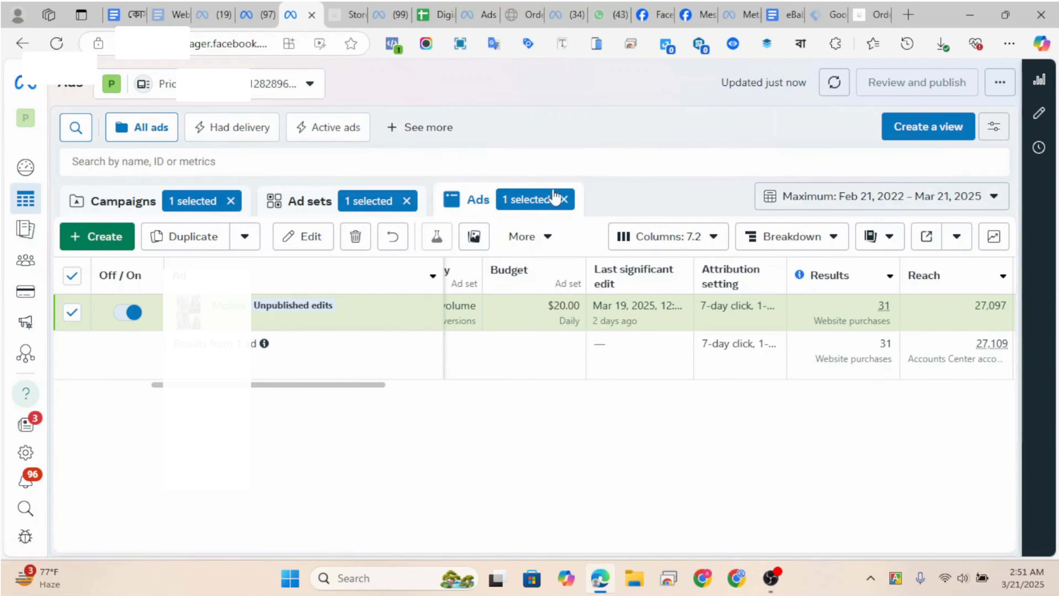
pyautogui.moveTo(279, 325)
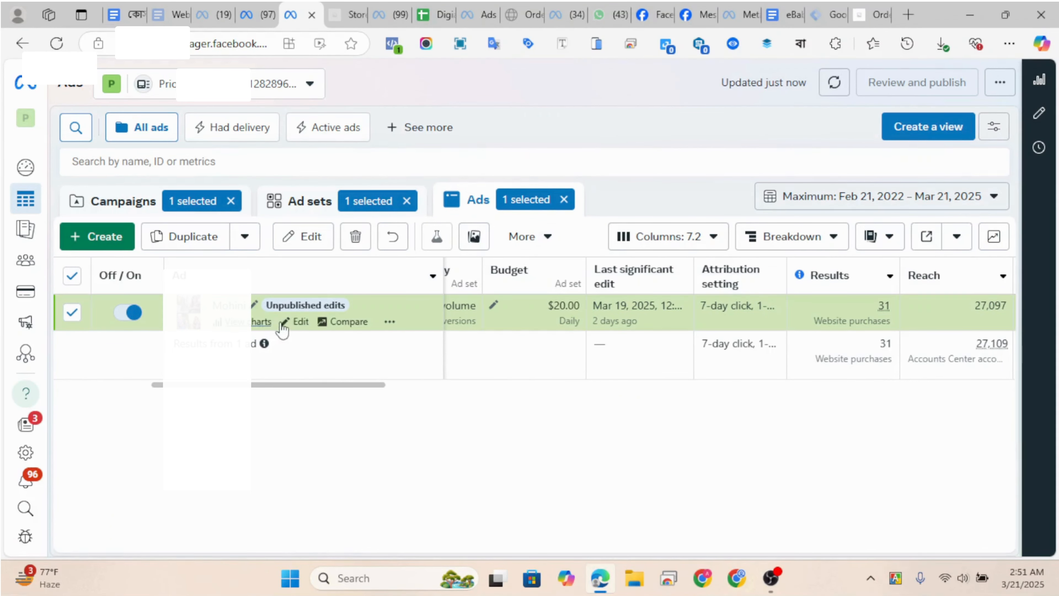
pyautogui.click(298, 324)
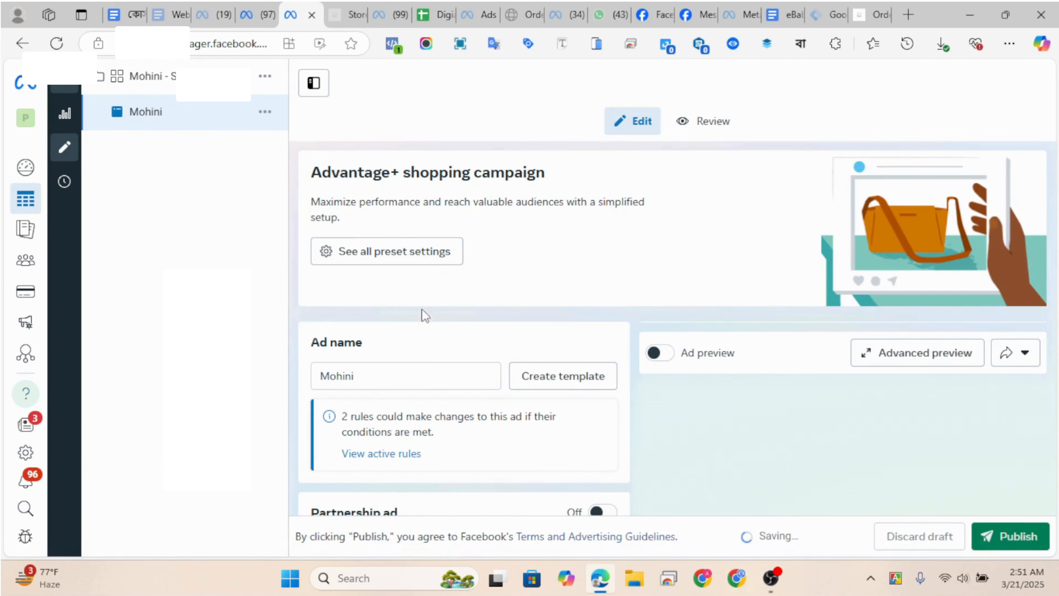
# Inspect the UTM parameters at the end of the website URL in the ad's Destination section
pyautogui.scroll(-5, 423, 307)
pyautogui.scroll(-15, 423, 304)
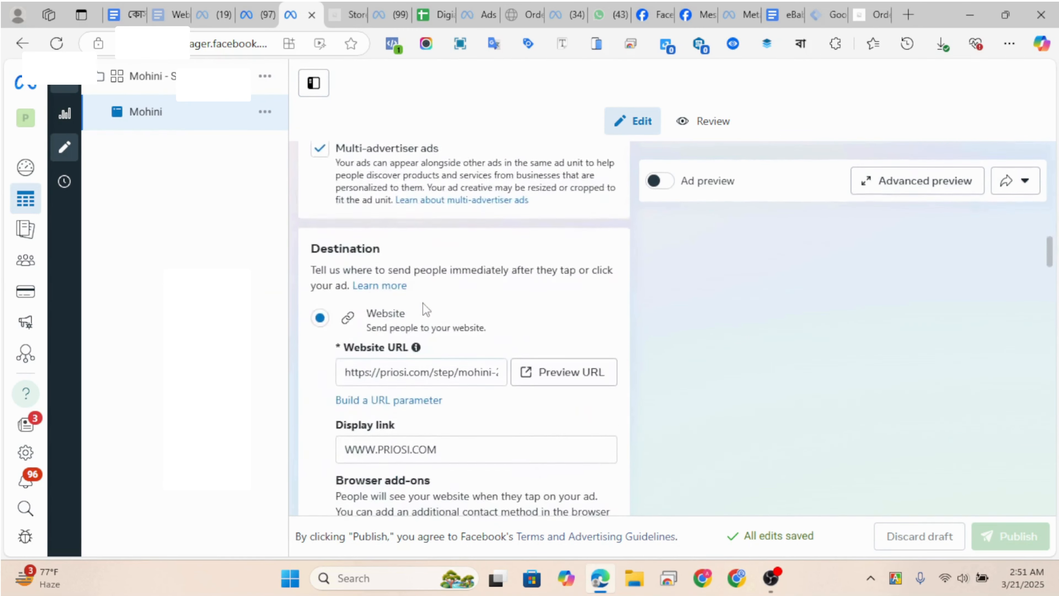
pyautogui.scroll(4, 423, 304)
pyautogui.moveTo(408, 295); pyautogui.dragTo(498, 293)
pyautogui.click(447, 295)
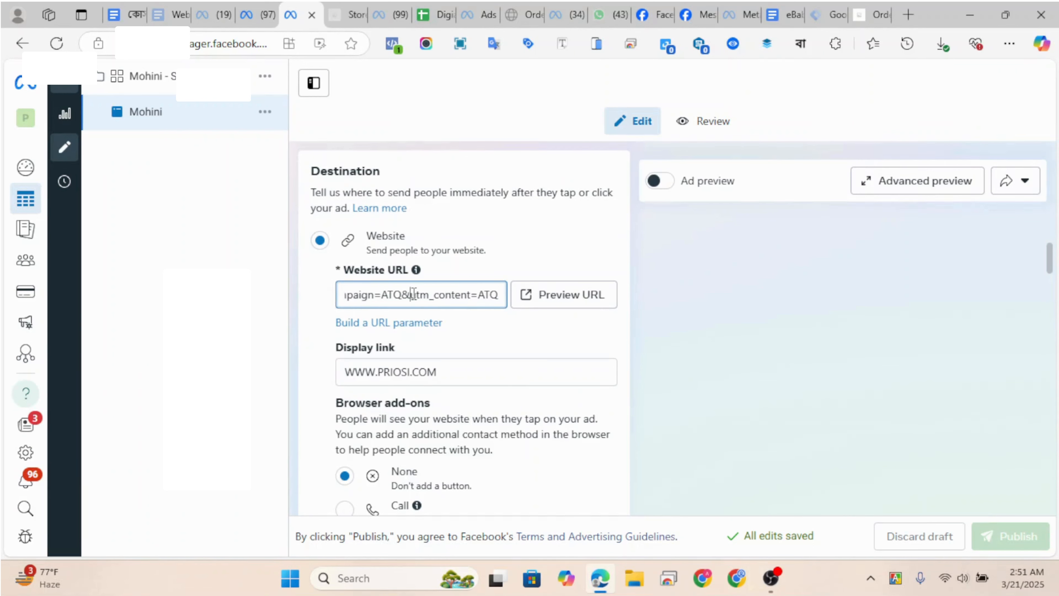
pyautogui.click(292, 300)
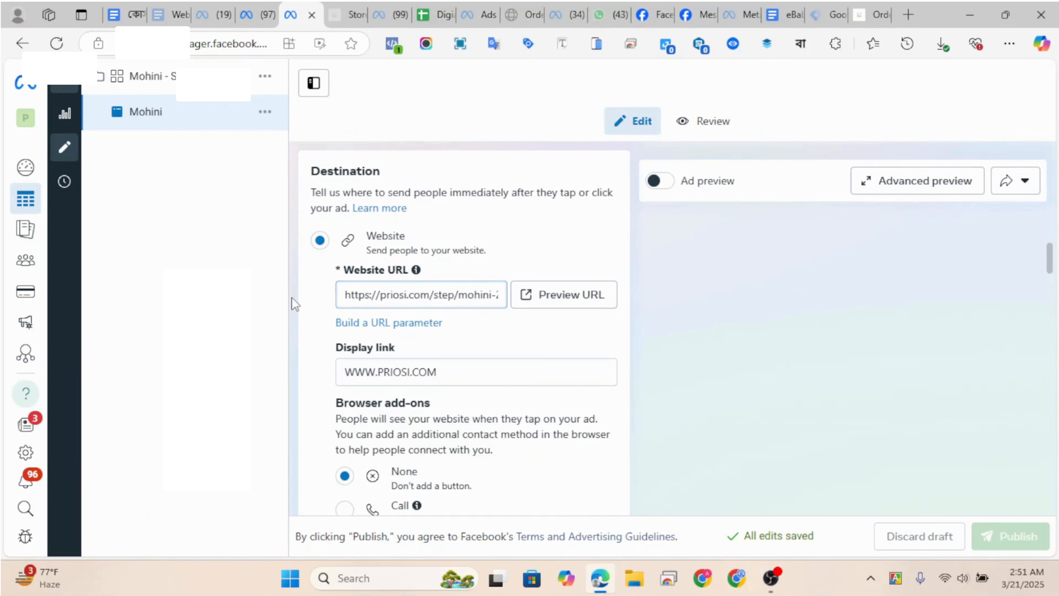
# Open the URL parameter builder for the website URL and review the campaign source, medium, name and content values
pyautogui.click(369, 327)
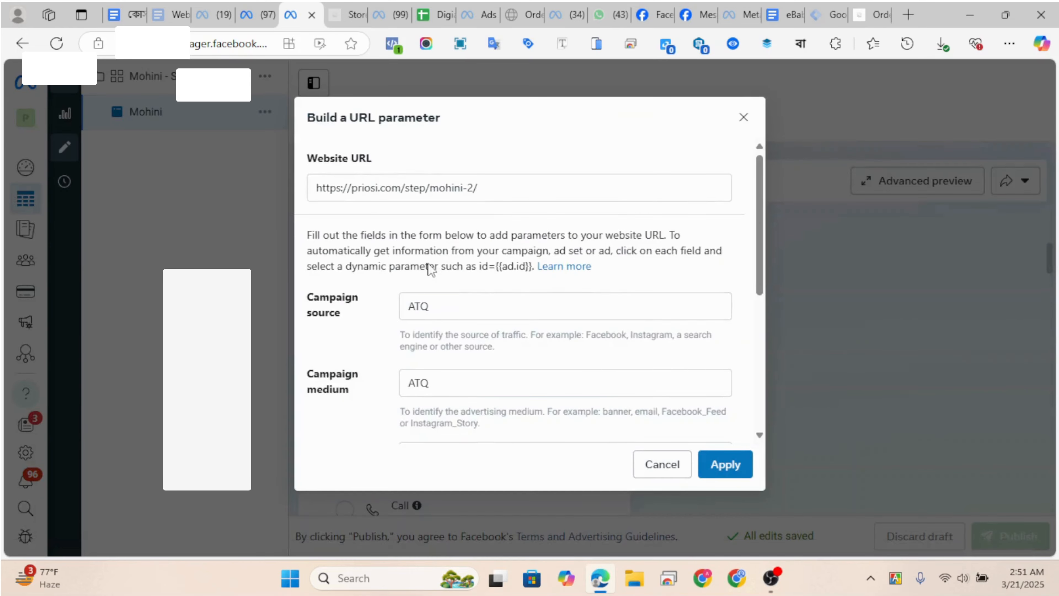
pyautogui.scroll(-4, 426, 264)
pyautogui.scroll(2, 414, 293)
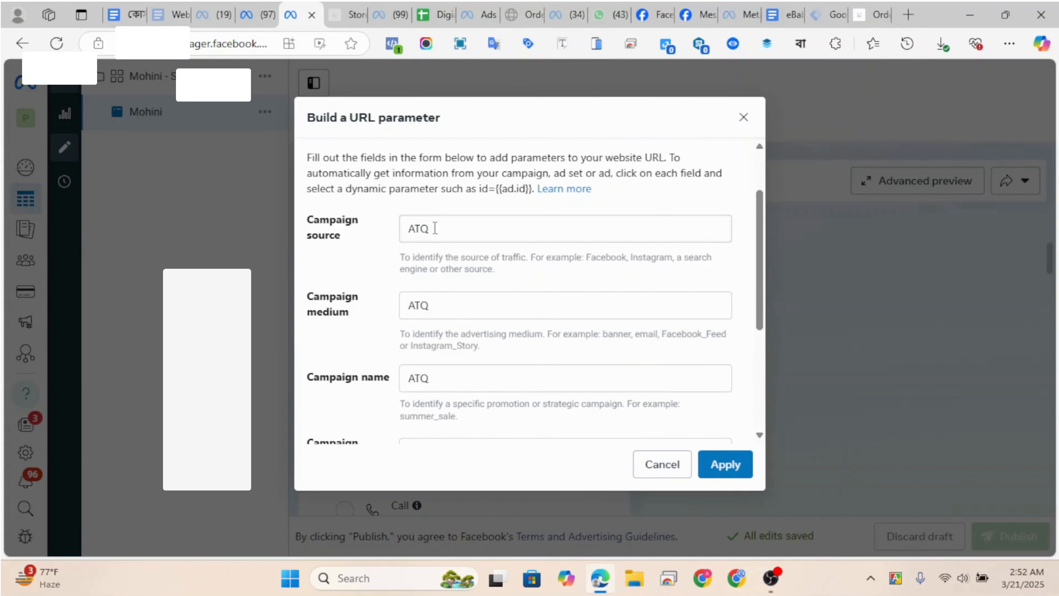
pyautogui.scroll(-3, 416, 279)
pyautogui.scroll(5, 425, 300)
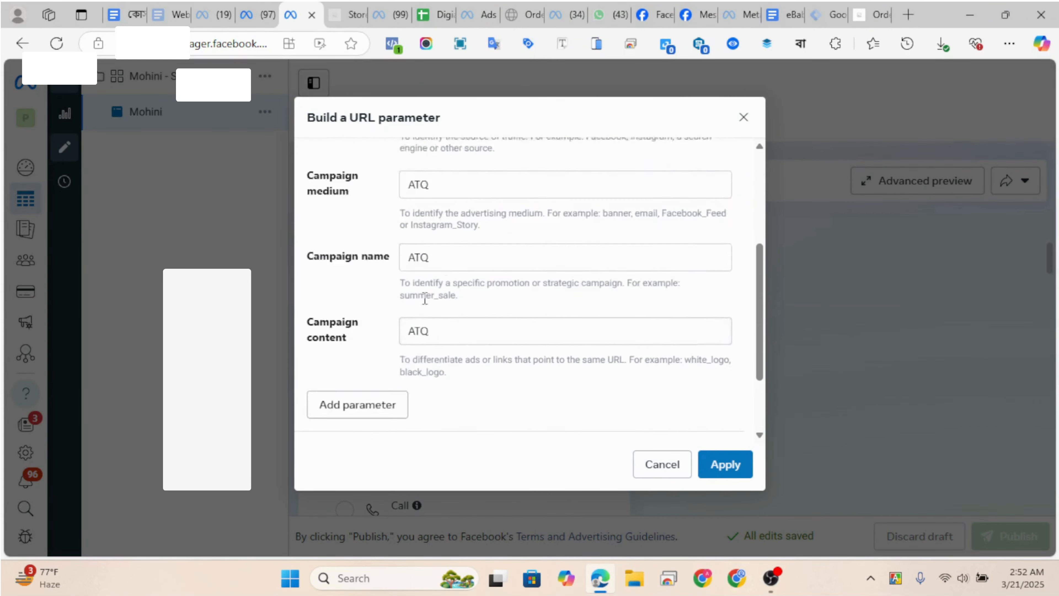
pyautogui.scroll(-2, 428, 286)
pyautogui.scroll(-4, 428, 287)
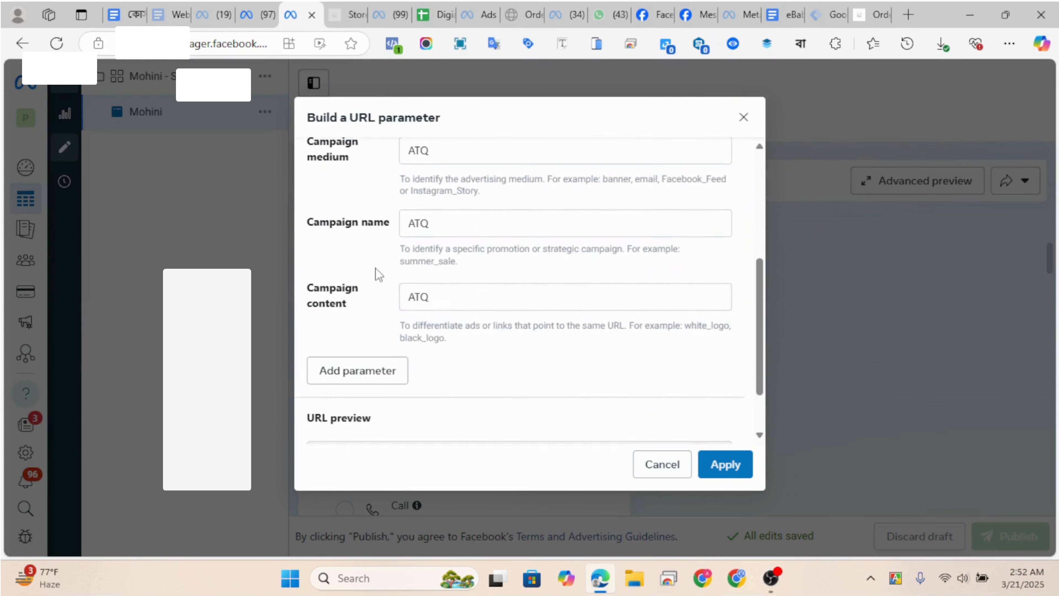
pyautogui.scroll(4, 379, 274)
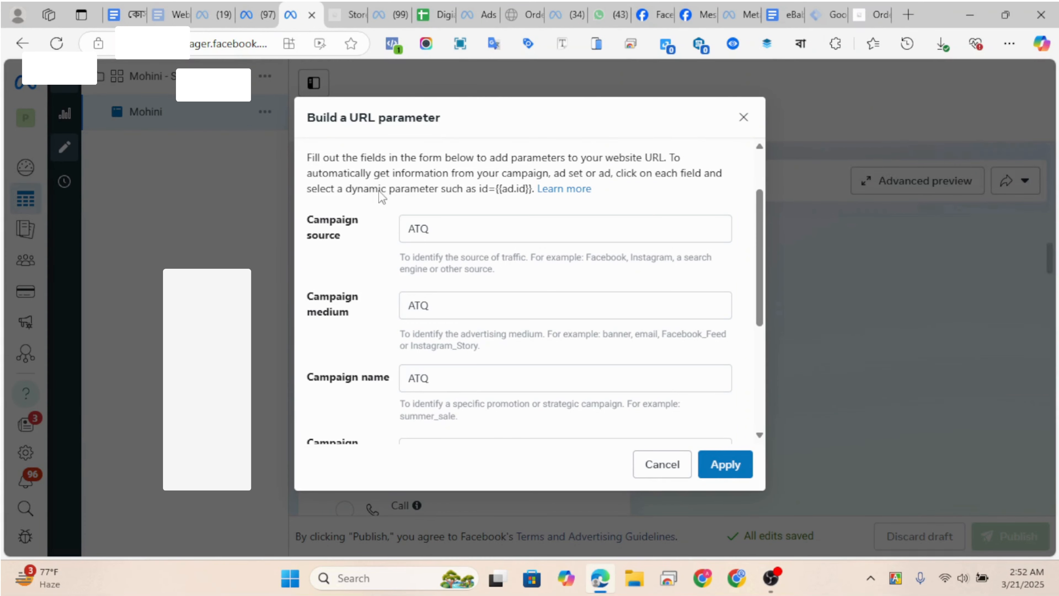
# Switch to the WooCommerce orders list, return to Ads Manager and inspect the campaign source value in the builder
pyautogui.click(869, 14)
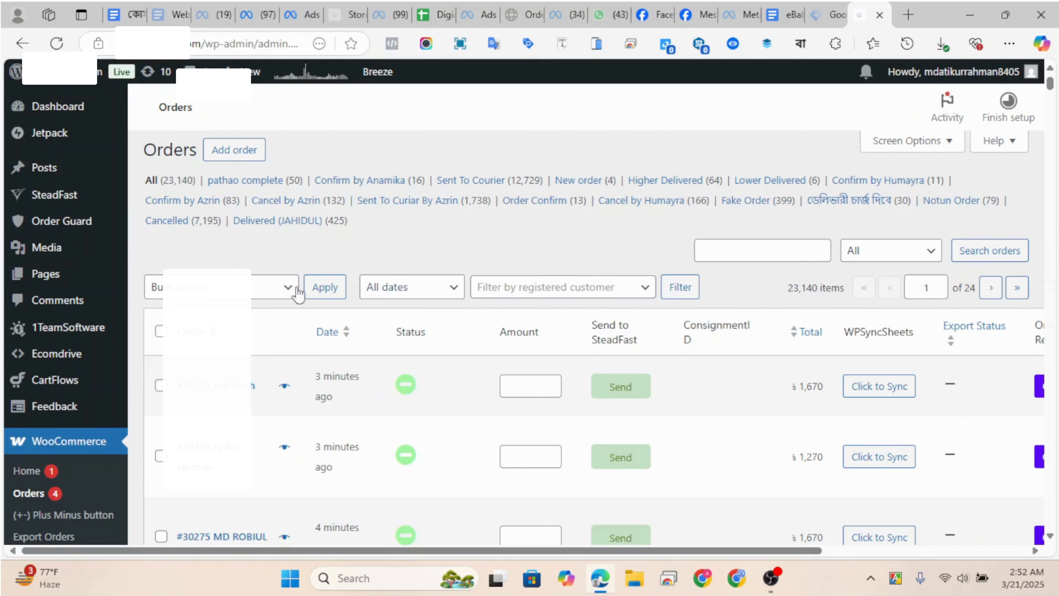
pyautogui.click(303, 22)
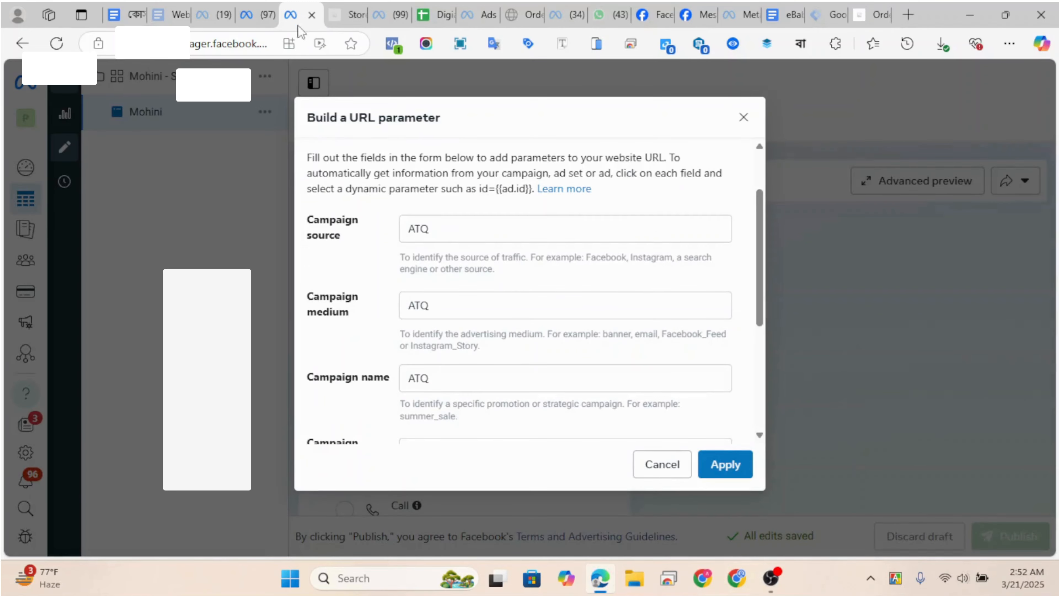
pyautogui.doubleClick(432, 229)
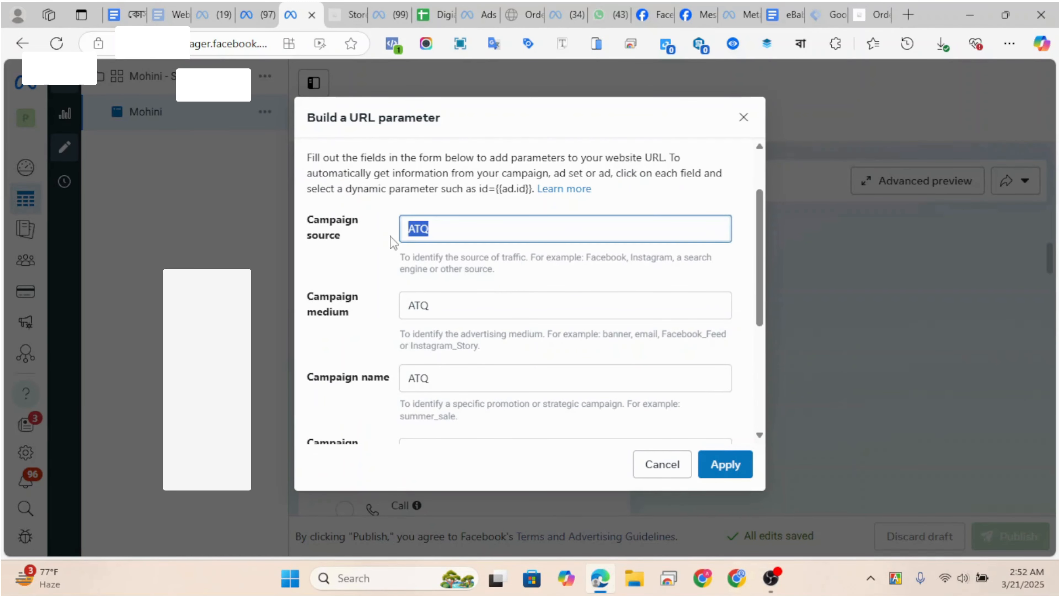
pyautogui.click(373, 248)
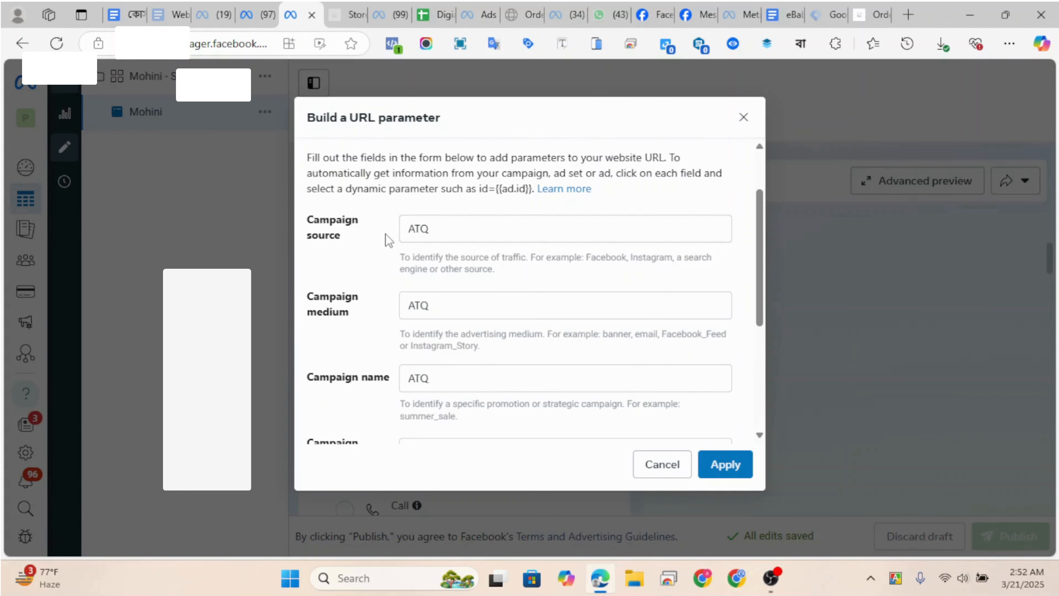
# Reopen the website URL's parameter builder, review the campaign source, medium, name and content fields, and close it without applying changes
pyautogui.click(744, 117)
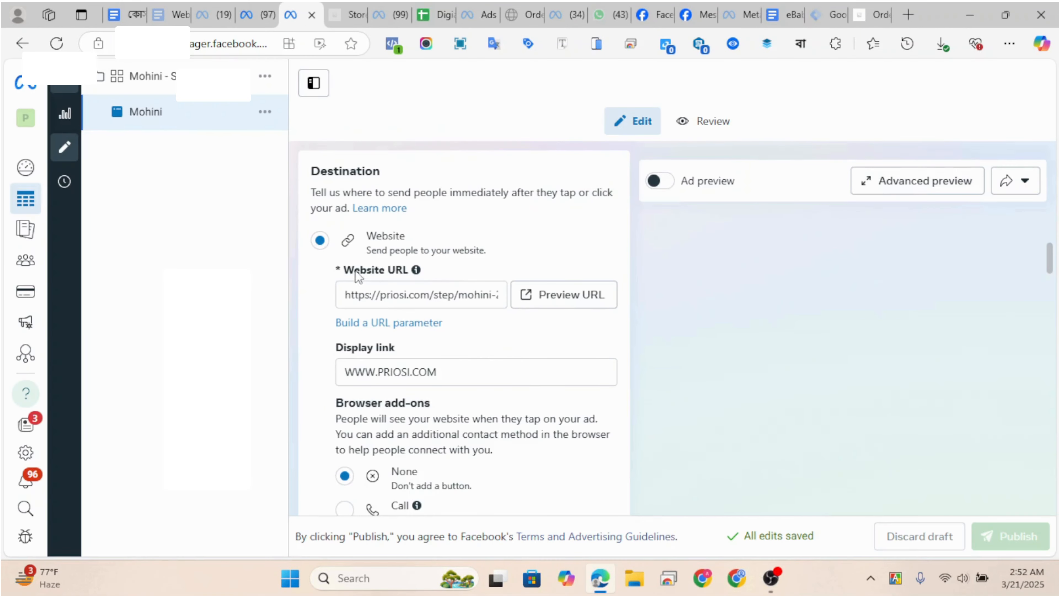
pyautogui.click(379, 323)
pyautogui.click(450, 313)
pyautogui.scroll(-2, 404, 333)
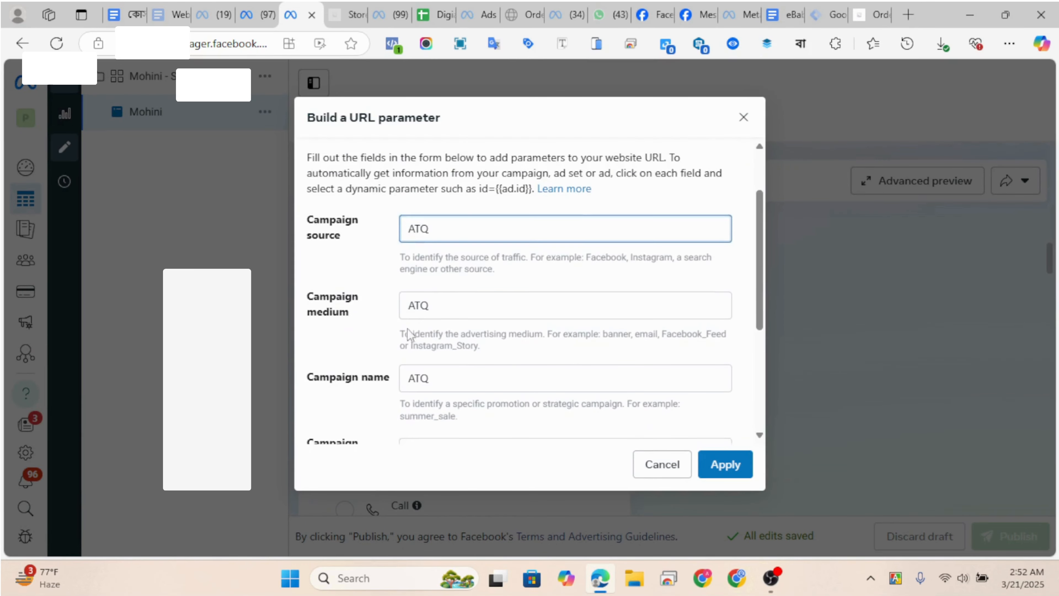
pyautogui.click(445, 307)
pyautogui.click(448, 385)
pyautogui.scroll(-4, 448, 388)
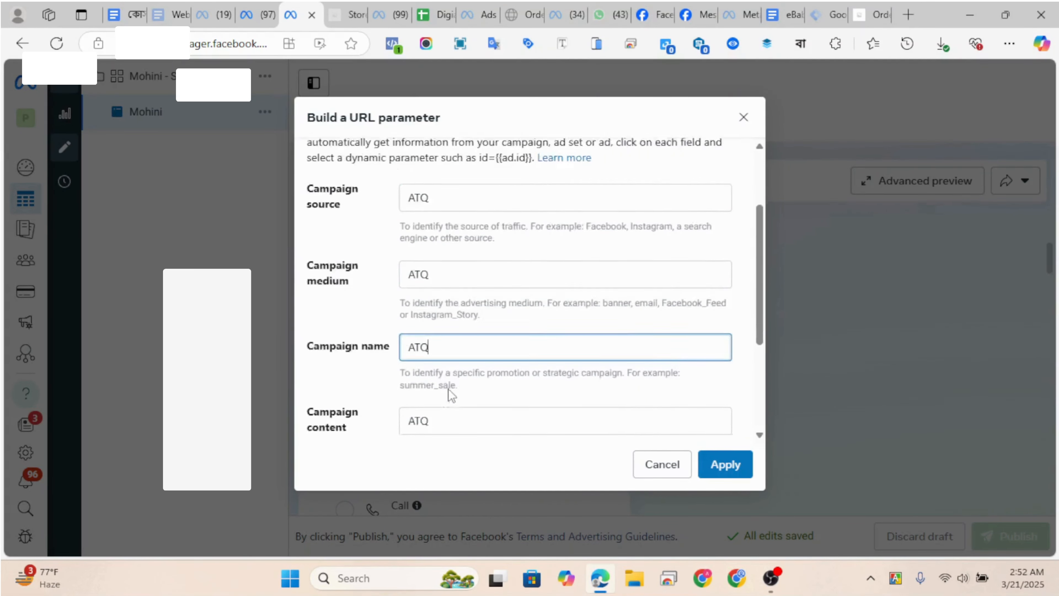
pyautogui.moveTo(447, 301); pyautogui.dragTo(382, 312)
pyautogui.click(343, 290)
pyautogui.scroll(6, 342, 290)
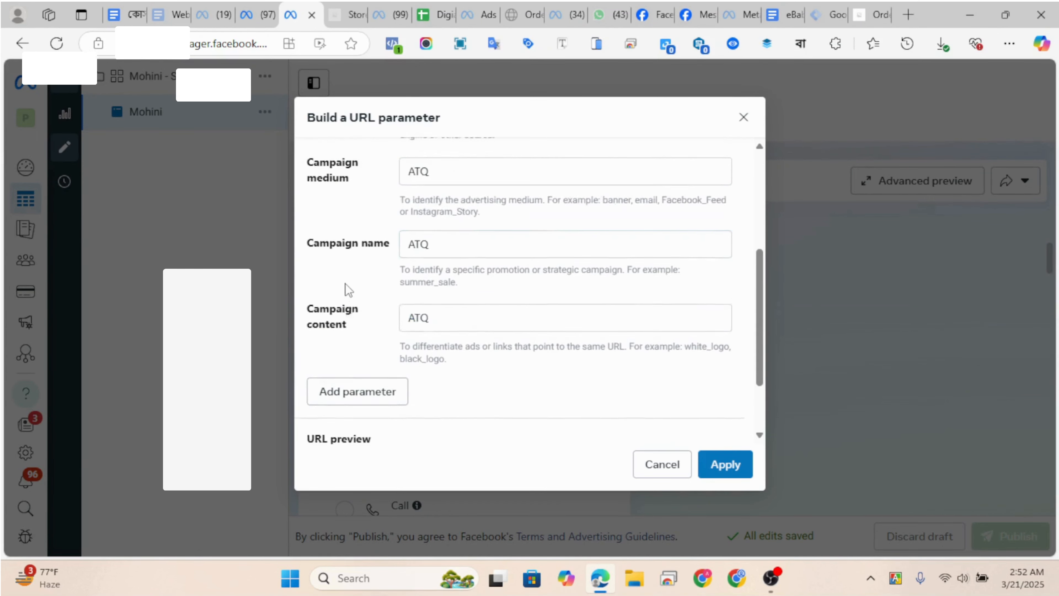
pyautogui.click(743, 117)
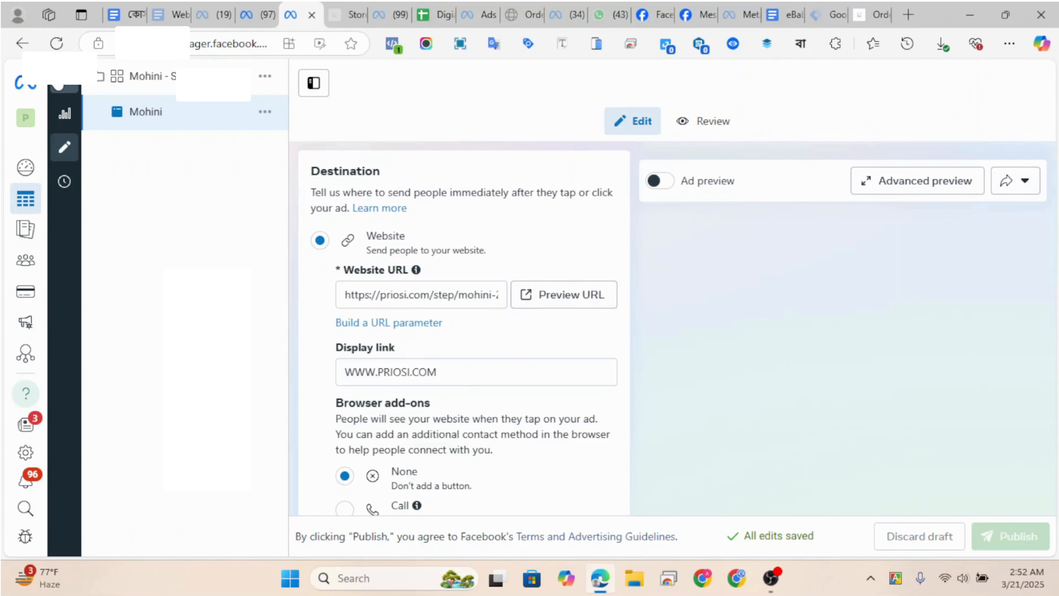
# Leave the ad editor and inspect the selected Mohini ad's purchases and cost per purchase in the ads table
pyautogui.click(58, 86)
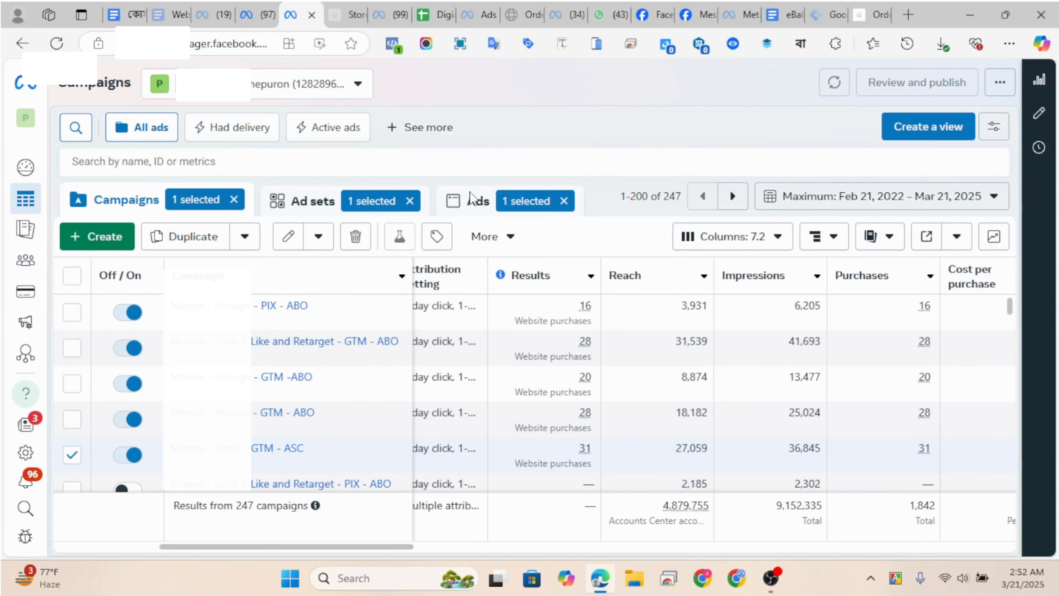
pyautogui.click(472, 202)
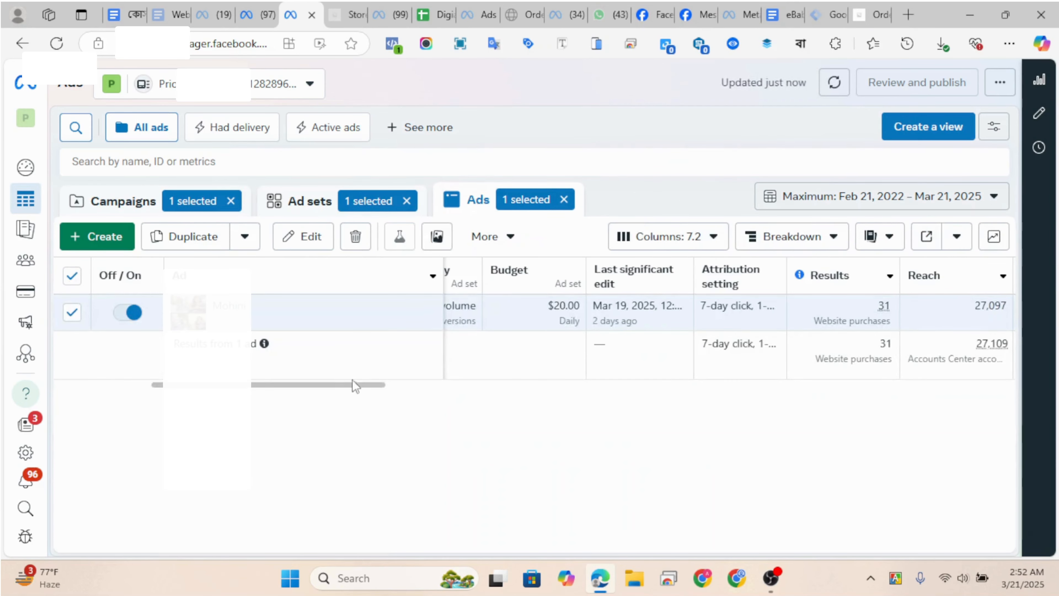
pyautogui.hscroll(1, 527, 401)
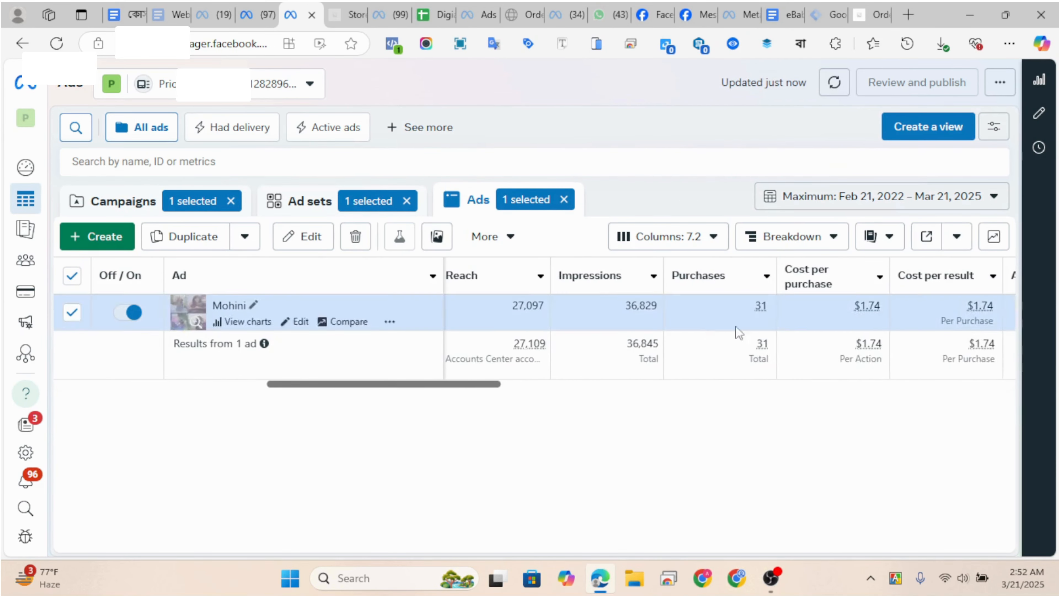
# Switch to the WooCommerce orders list and inspect the Origin column and its setting in the screen options
pyautogui.click(869, 17)
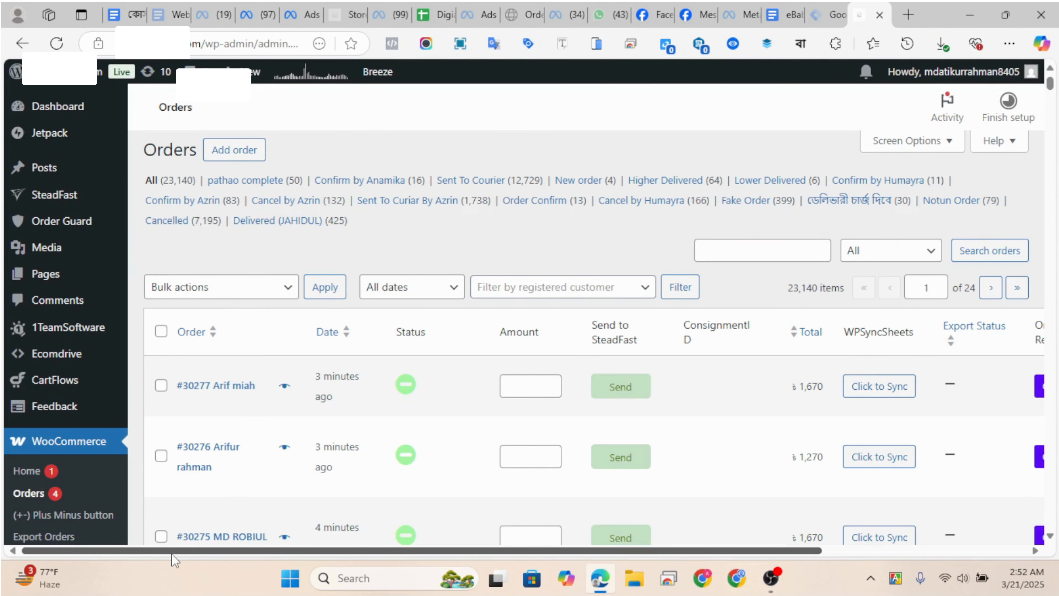
pyautogui.moveTo(171, 554); pyautogui.dragTo(550, 573)
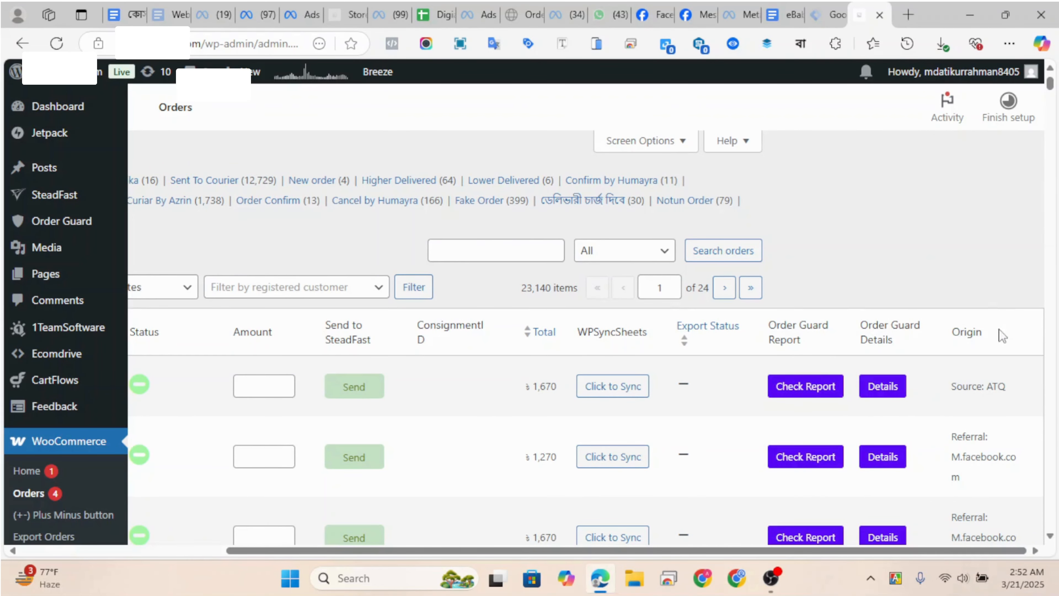
pyautogui.click(640, 148)
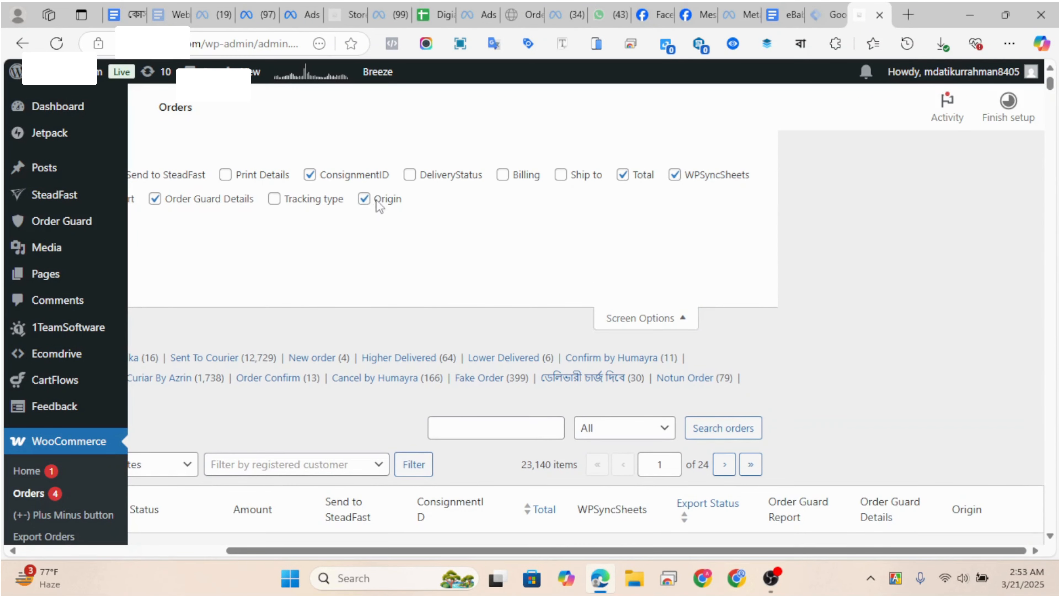
pyautogui.click(636, 319)
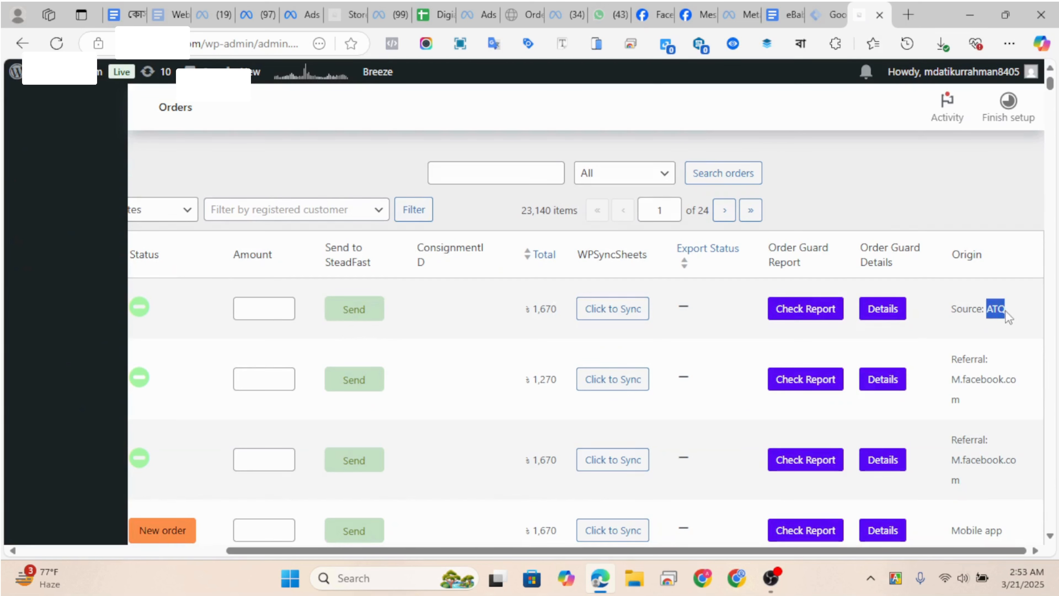
# Place the WooCommerce orders browser tab beside the Ads Manager one and compare the orders list with the Mohini ad
pyautogui.moveTo(865, 14); pyautogui.dragTo(338, 29)
pyautogui.click(298, 18)
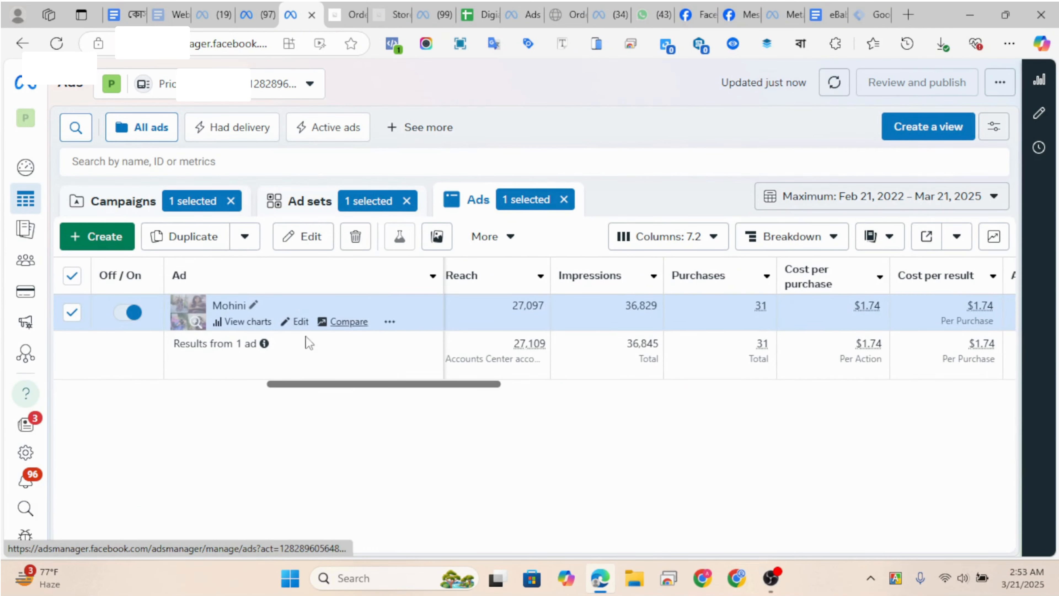
pyautogui.click(343, 17)
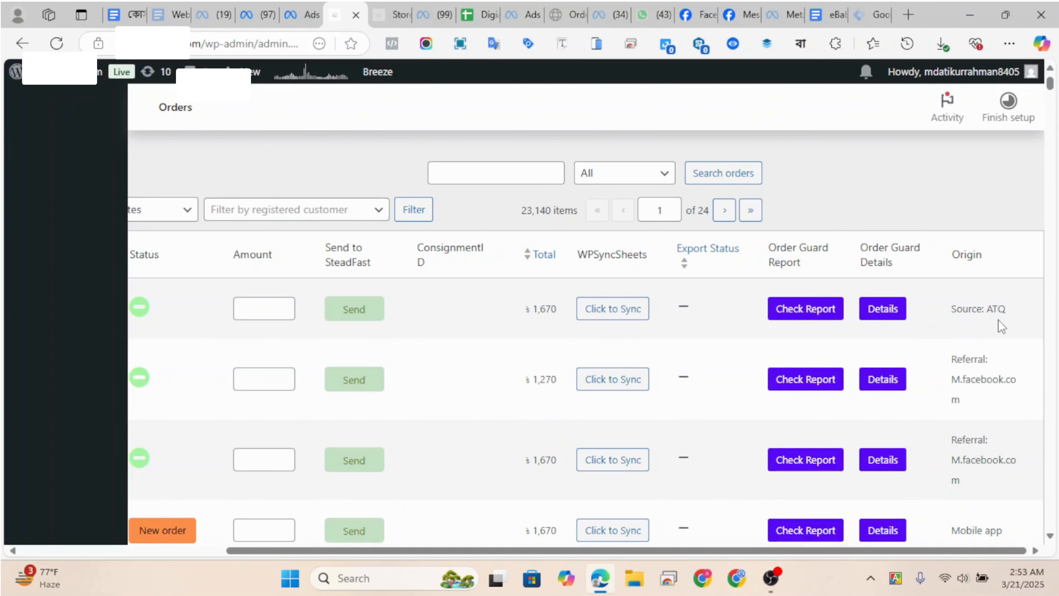
pyautogui.moveTo(659, 555); pyautogui.dragTo(456, 555)
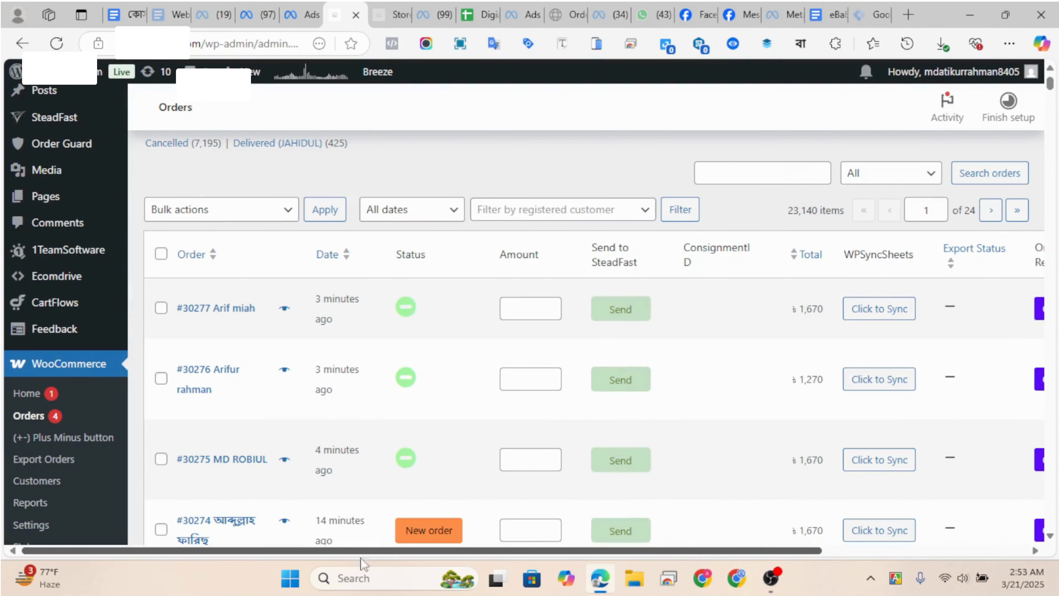
pyautogui.click(316, 13)
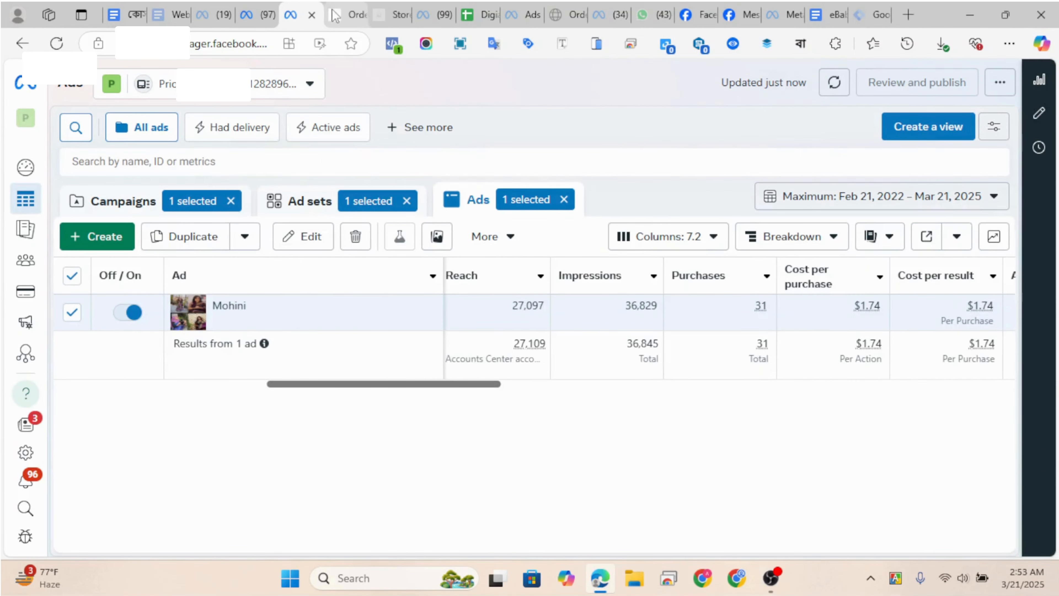
# Return to the WooCommerce orders and look through the Origin column for orders whose source is ATQ
pyautogui.click(362, 7)
pyautogui.moveTo(609, 551); pyautogui.dragTo(980, 542)
pyautogui.scroll(-3, 1010, 406)
pyautogui.scroll(-6, 1008, 405)
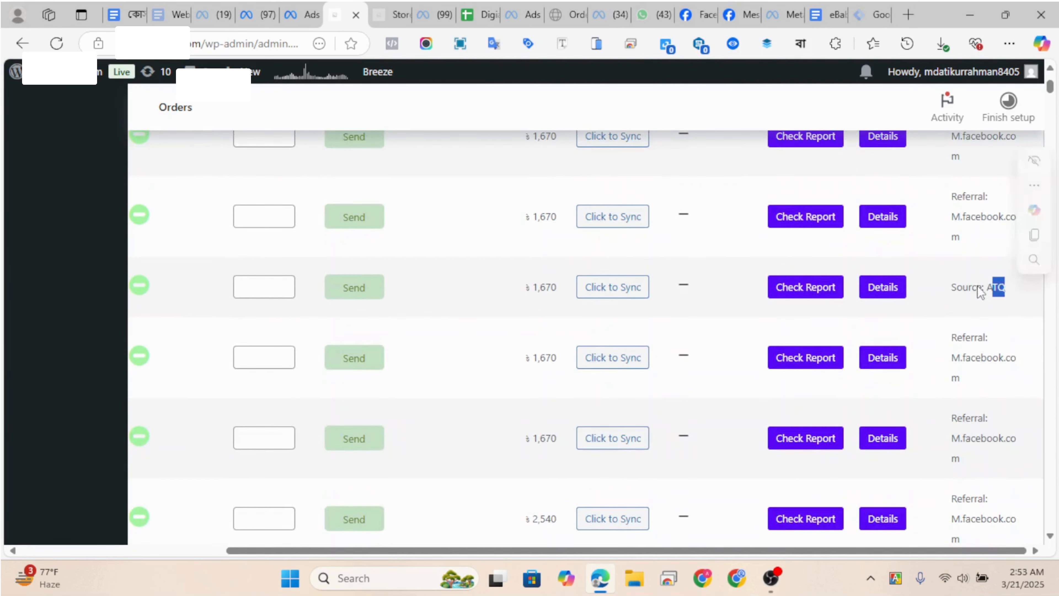
pyautogui.click(980, 290)
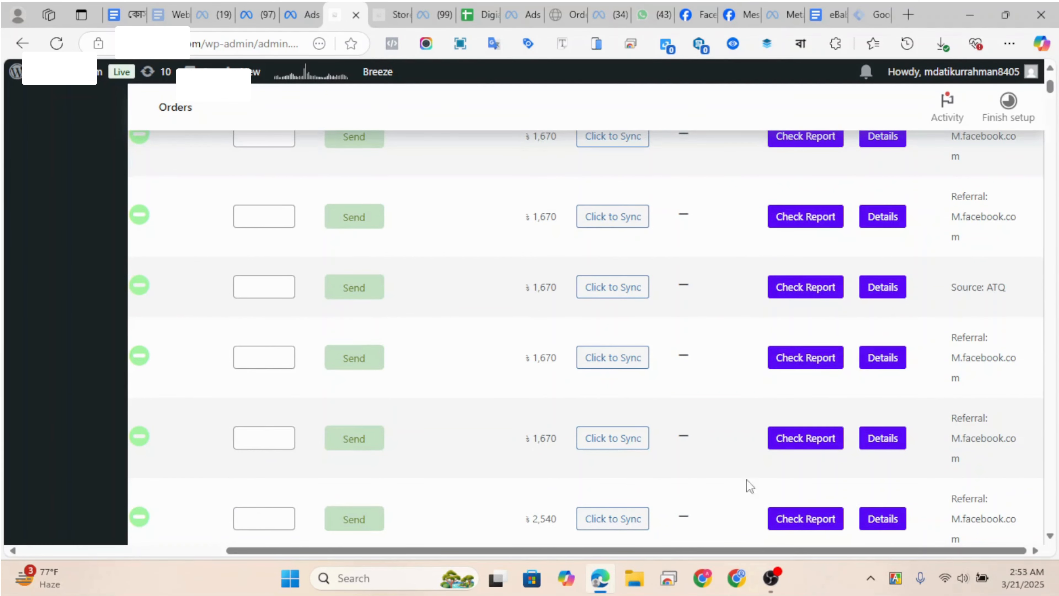
pyautogui.scroll(-8, 971, 434)
pyautogui.scroll(-4, 970, 427)
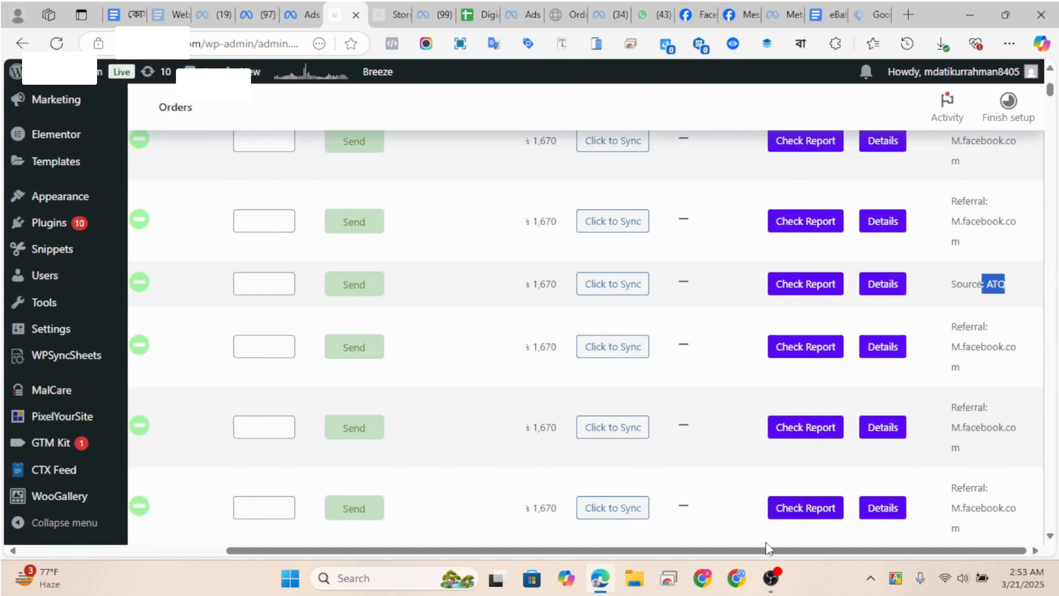
pyautogui.moveTo(765, 550); pyautogui.dragTo(429, 532)
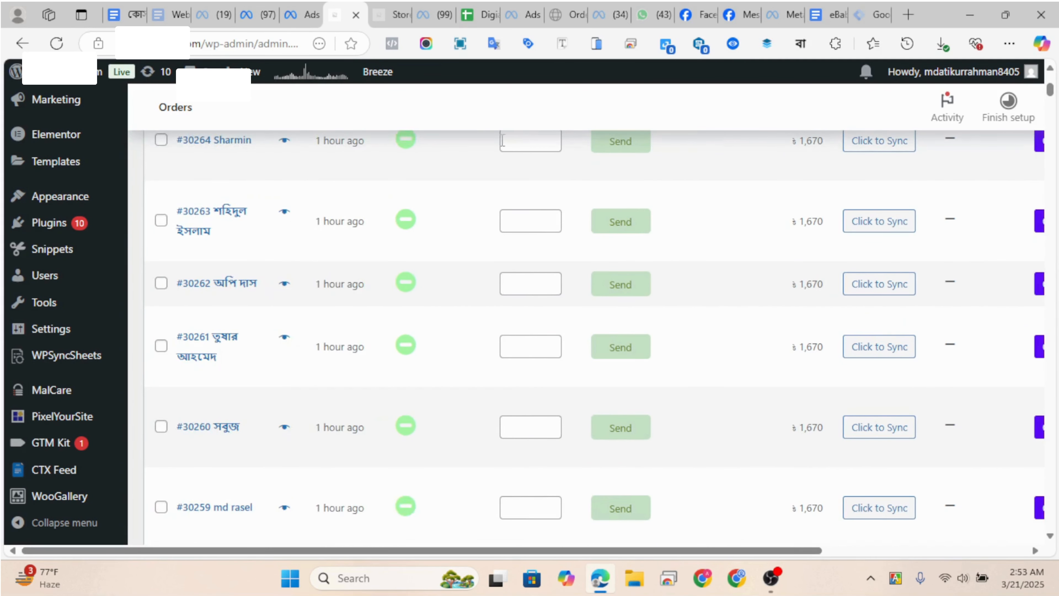
# Check the Mohini ad in Ads Manager, then inspect an order's ATQ source in the WooCommerce Origin column
pyautogui.click(299, 21)
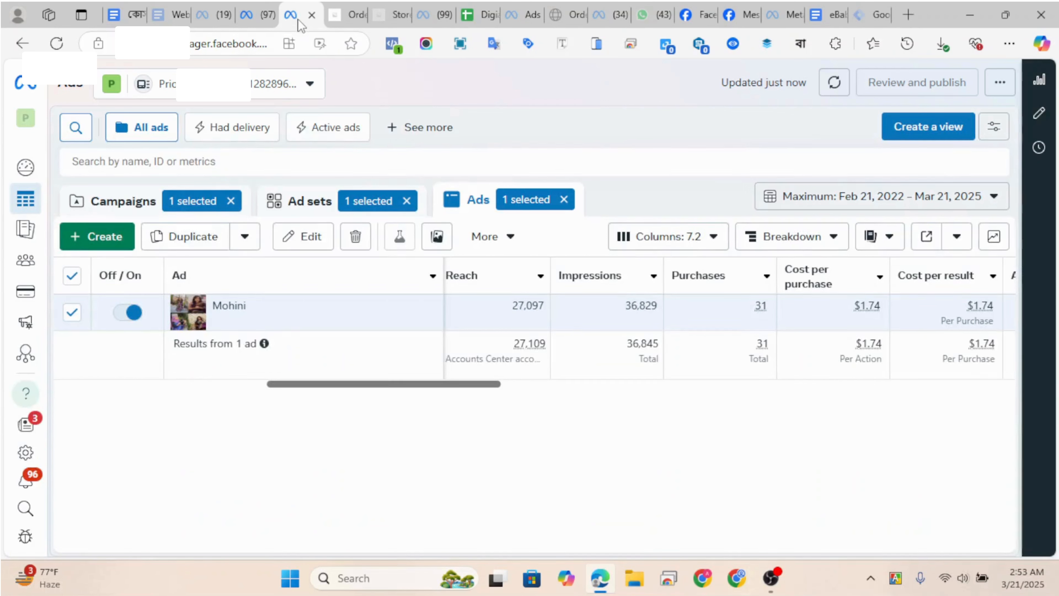
pyautogui.moveTo(286, 330)
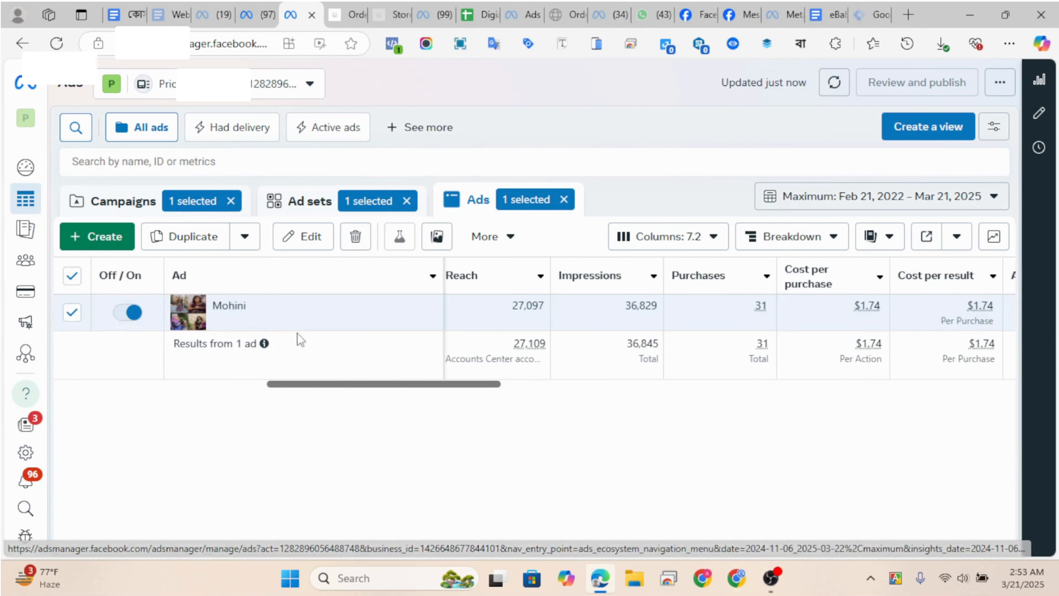
pyautogui.click(338, 17)
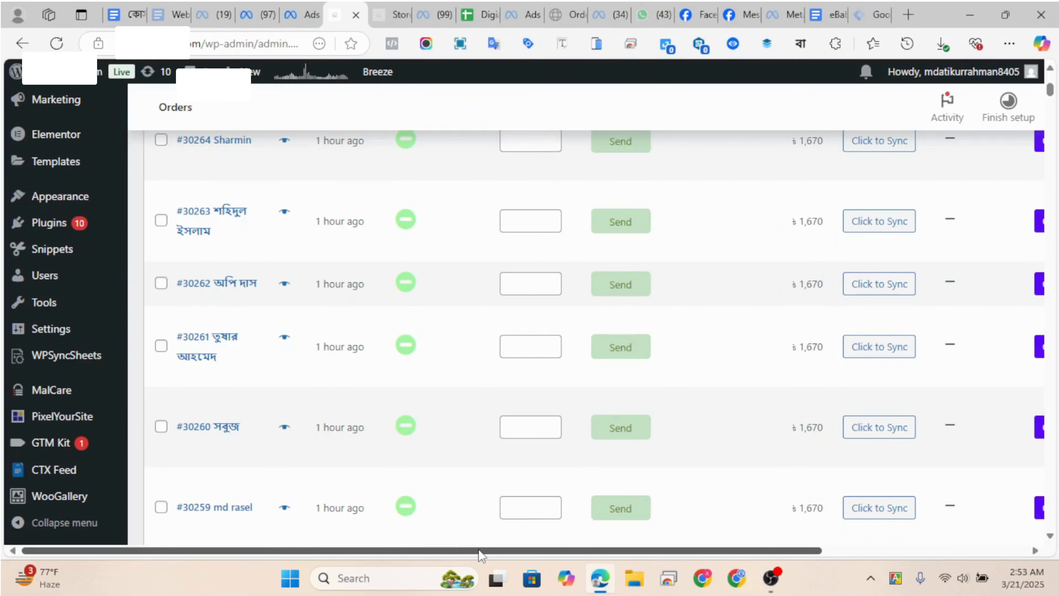
pyautogui.moveTo(483, 549); pyautogui.dragTo(687, 550)
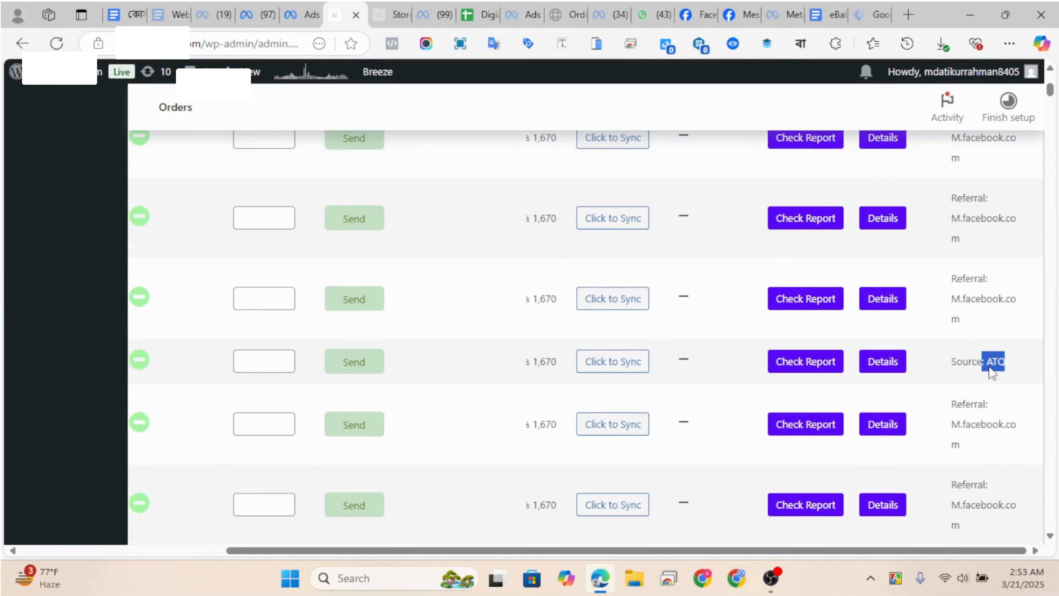
pyautogui.click(989, 368)
pyautogui.moveTo(985, 366); pyautogui.dragTo(1008, 371)
pyautogui.click(972, 369)
pyautogui.click(960, 368)
# Go back to the newest order in the list and match its customer entry with its Origin value
pyautogui.scroll(10, 958, 368)
pyautogui.scroll(5, 958, 361)
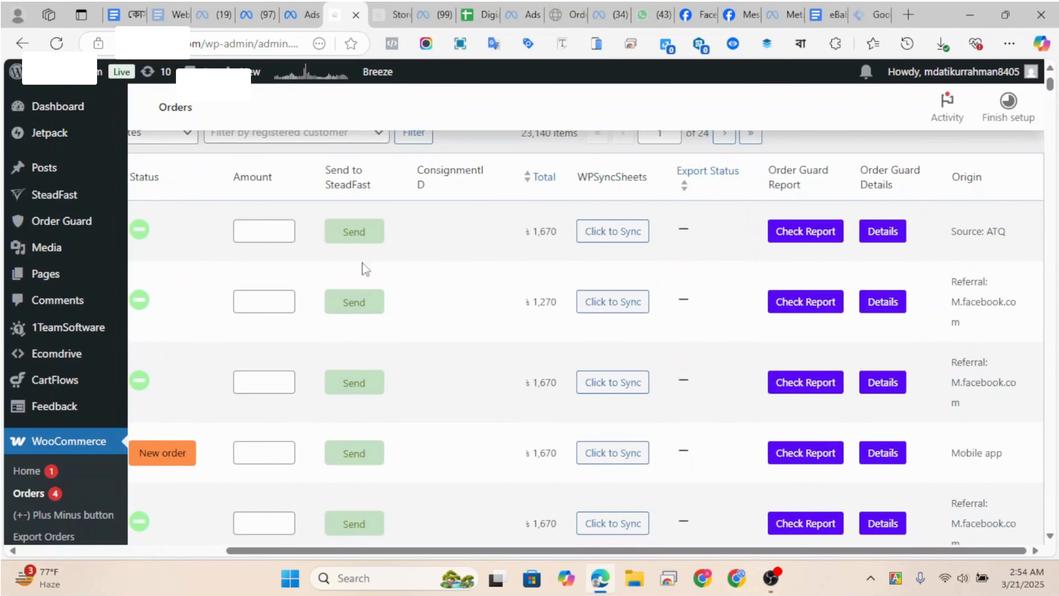
pyautogui.moveTo(463, 551); pyautogui.dragTo(755, 547)
pyautogui.moveTo(496, 556); pyautogui.dragTo(343, 551)
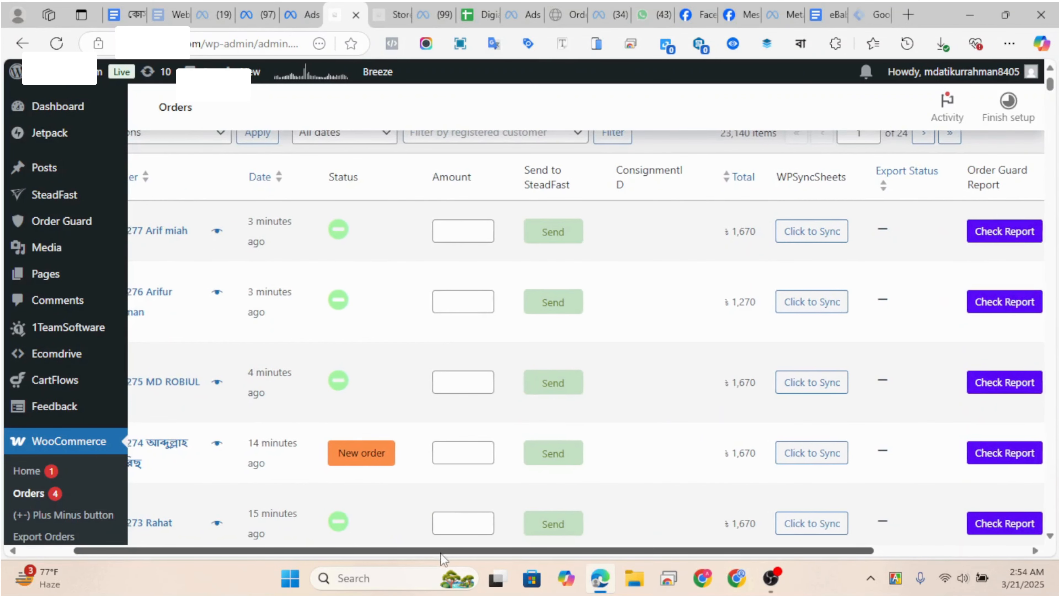
pyautogui.moveTo(443, 555); pyautogui.dragTo(780, 570)
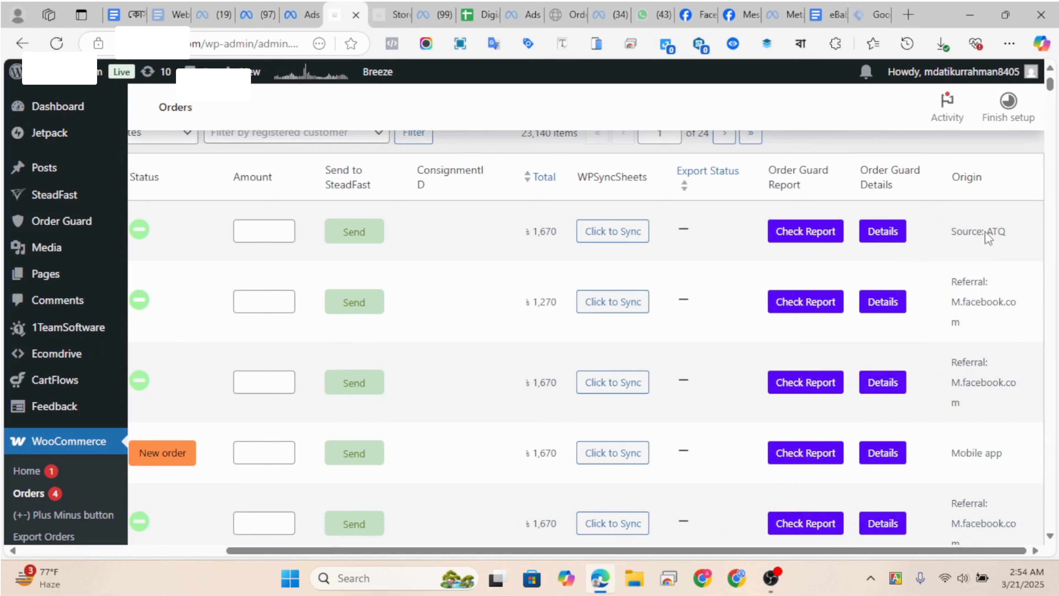
pyautogui.click(978, 239)
# Compare orders with a Facebook referral origin against orders with the ATQ source across the orders list
pyautogui.scroll(-10, 981, 320)
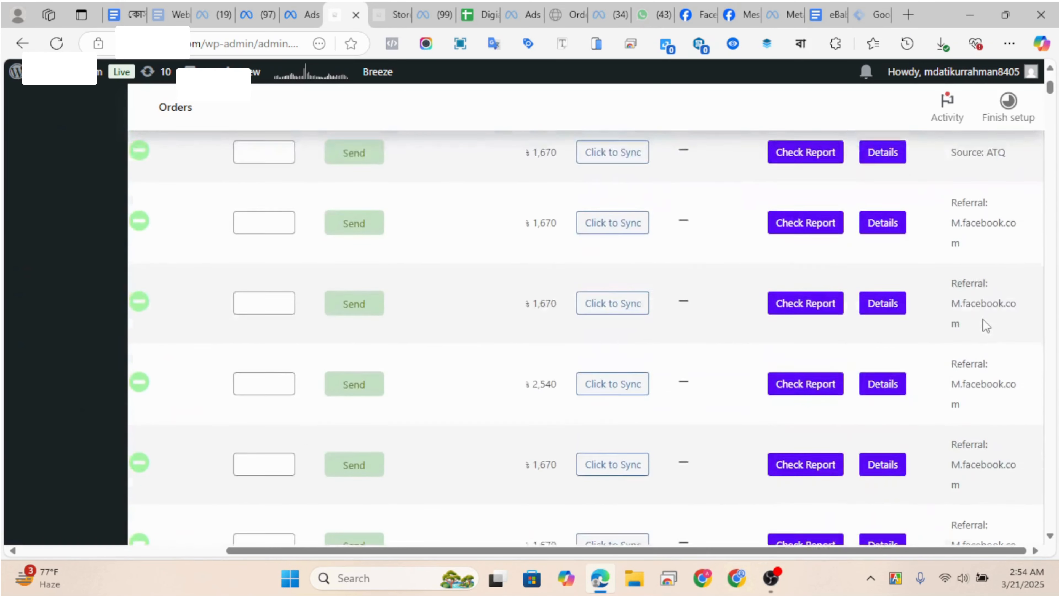
pyautogui.scroll(-4, 975, 362)
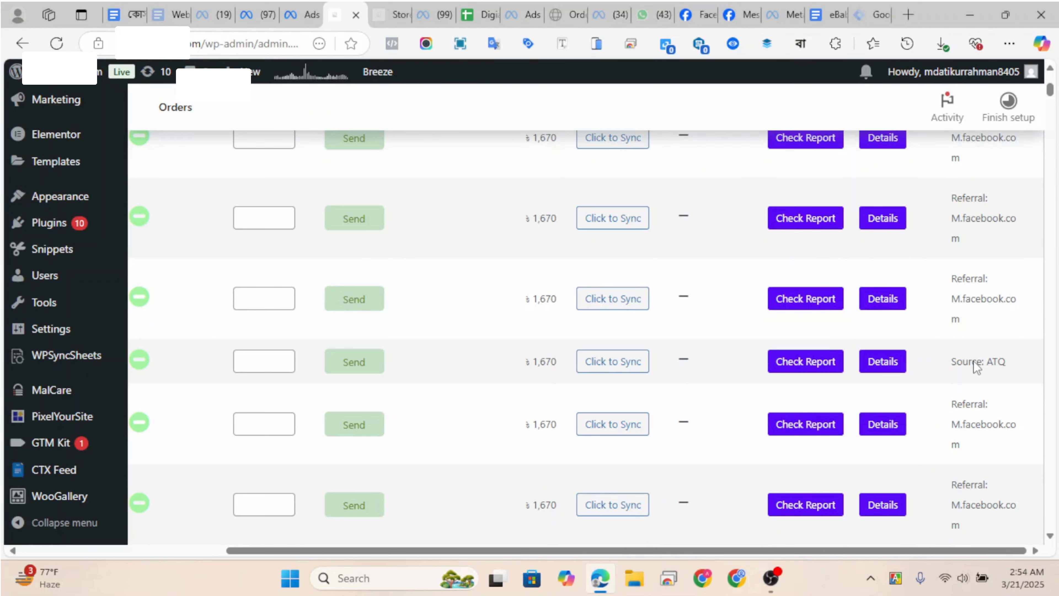
pyautogui.scroll(1, 1055, 353)
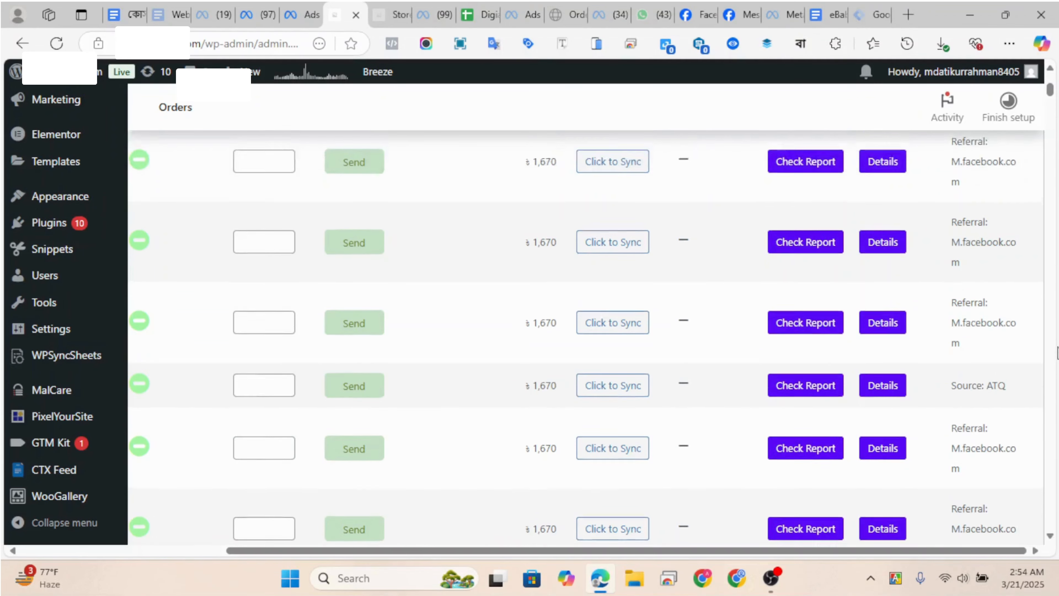
pyautogui.scroll(-2, 1056, 352)
pyautogui.scroll(4, 892, 311)
pyautogui.scroll(5, 599, 265)
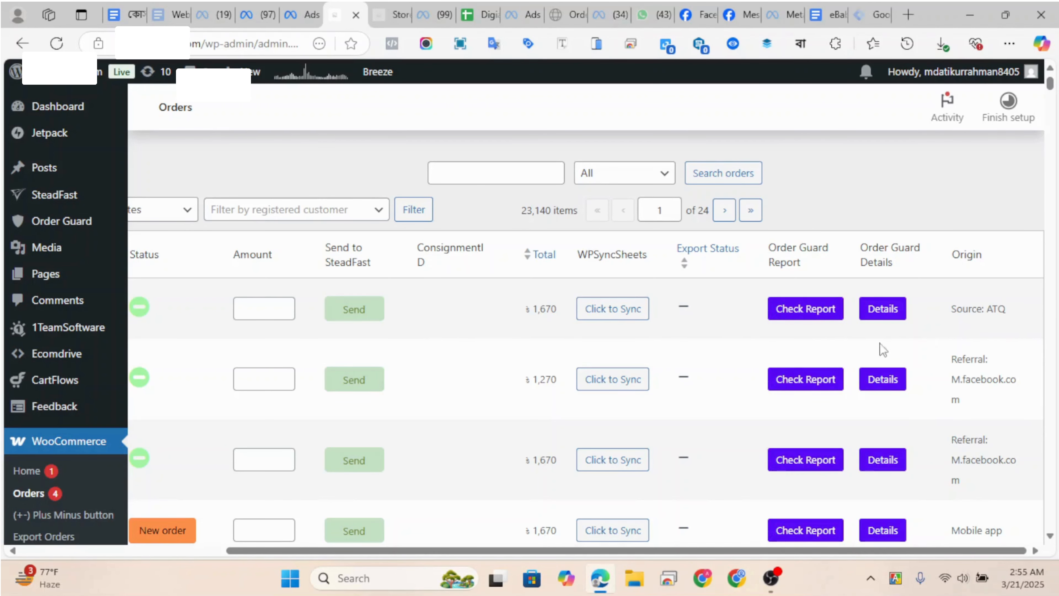
# Skim the order origins once more and switch back to the Mohini ad in Ads Manager
pyautogui.scroll(-3, 874, 359)
pyautogui.scroll(-5, 987, 366)
pyautogui.scroll(9, 993, 365)
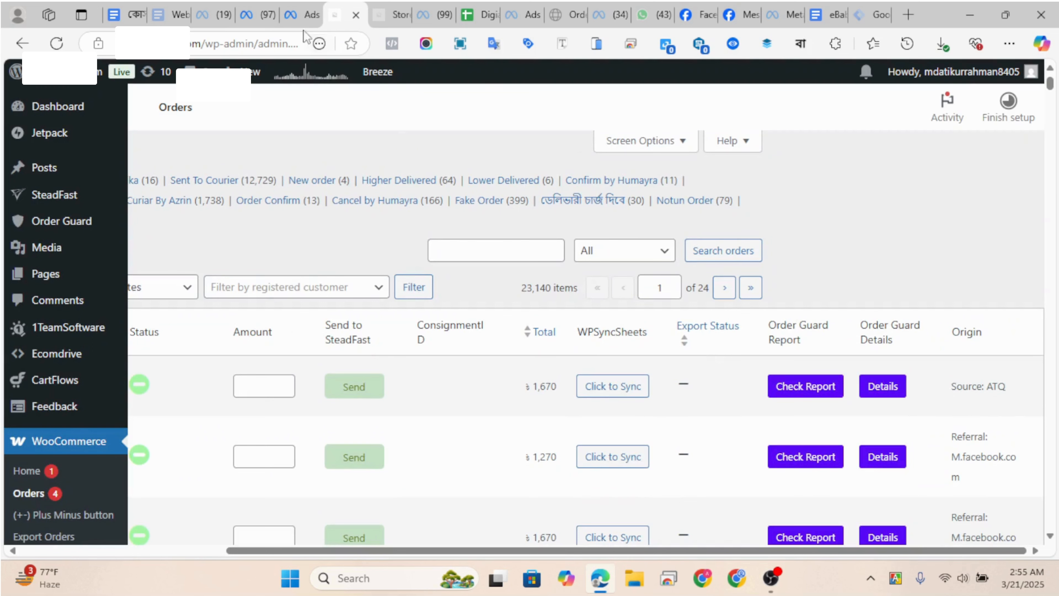
pyautogui.click(303, 19)
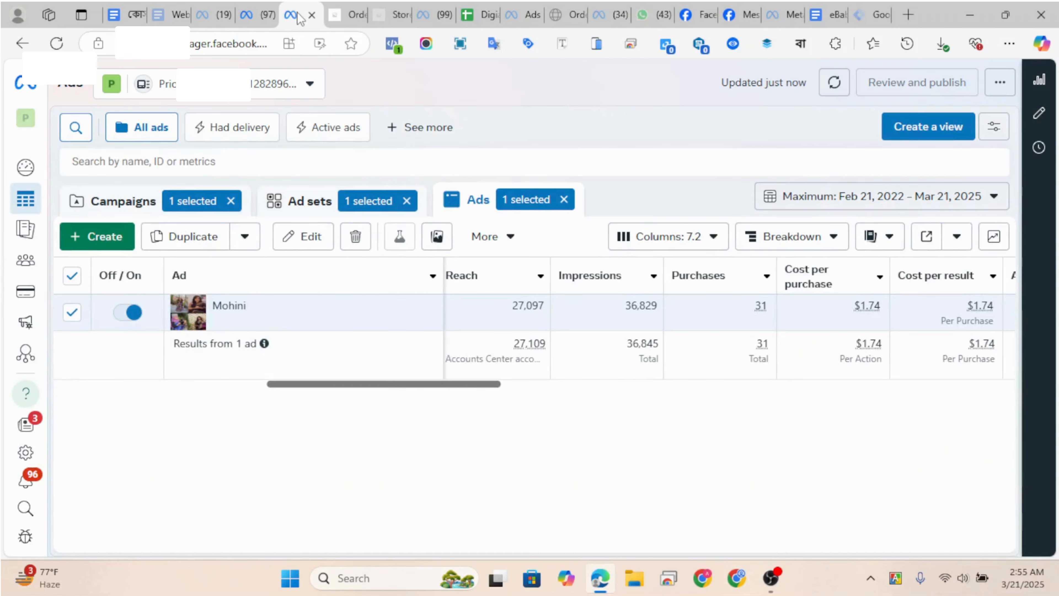